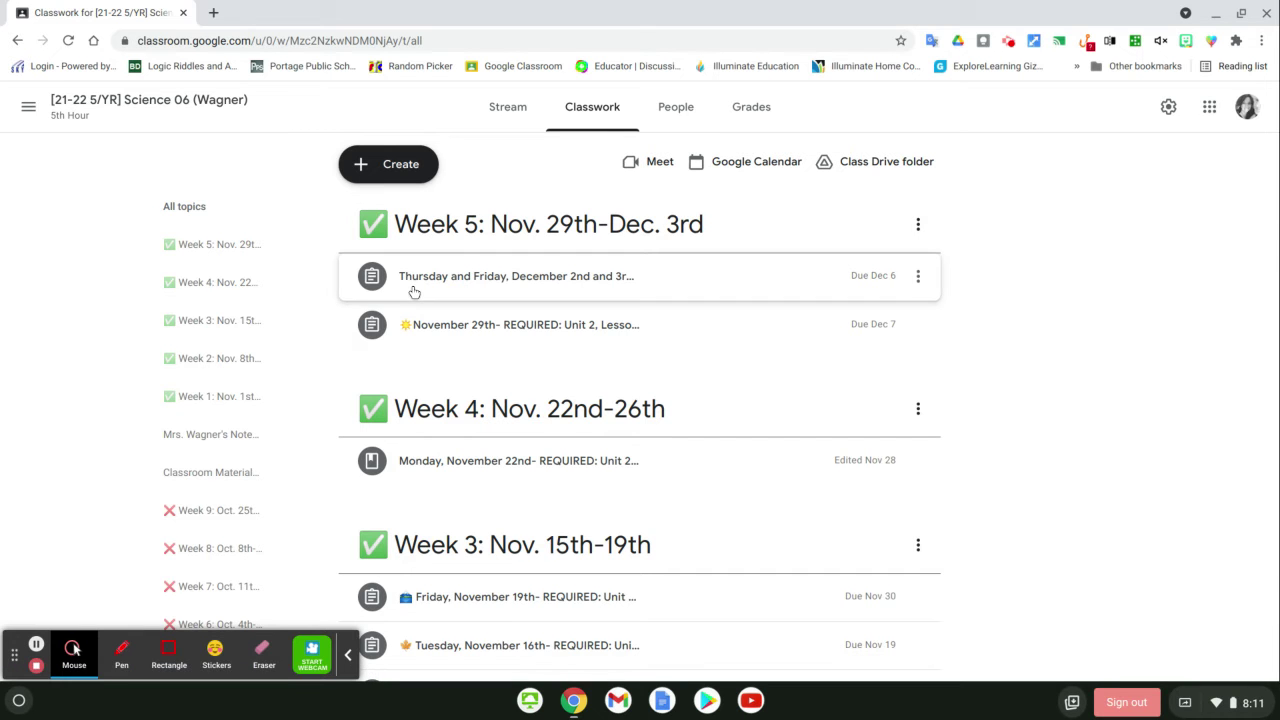
# - Expand the Thursday and Friday assignment and open its SW STUDENT Water Cycle Webquest attachment
pyautogui.click(504, 294)
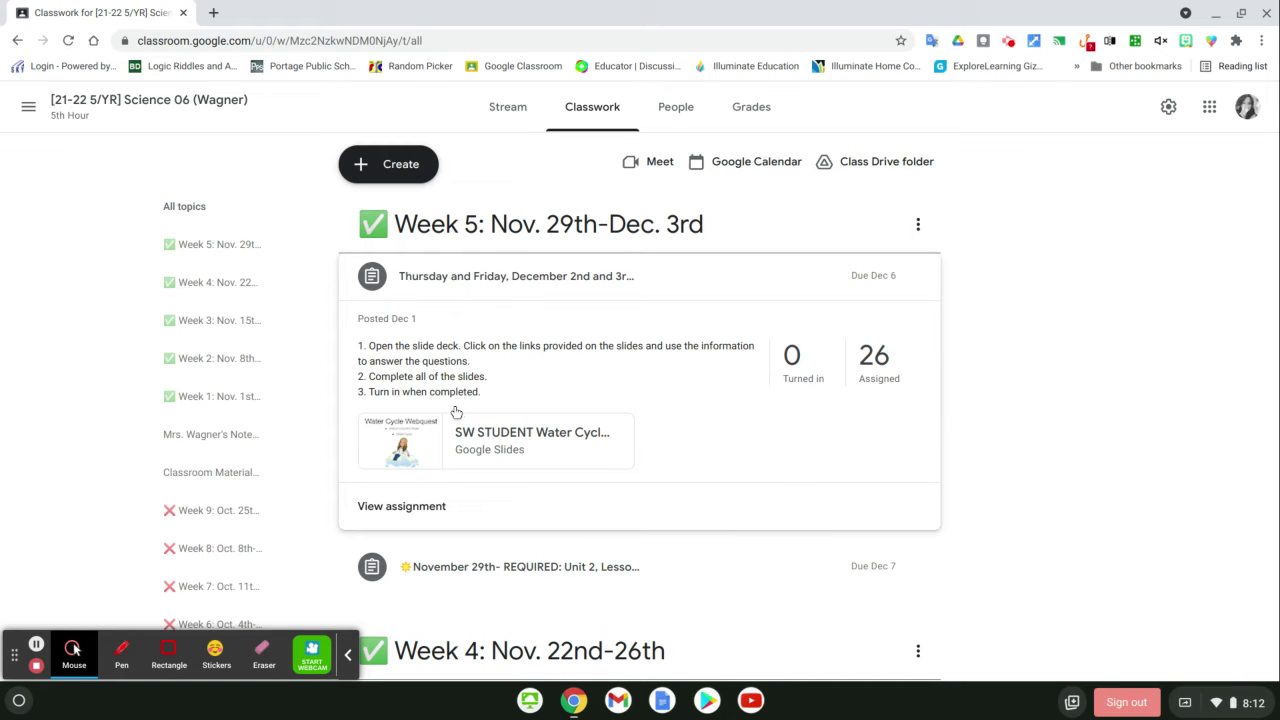
pyautogui.click(525, 446)
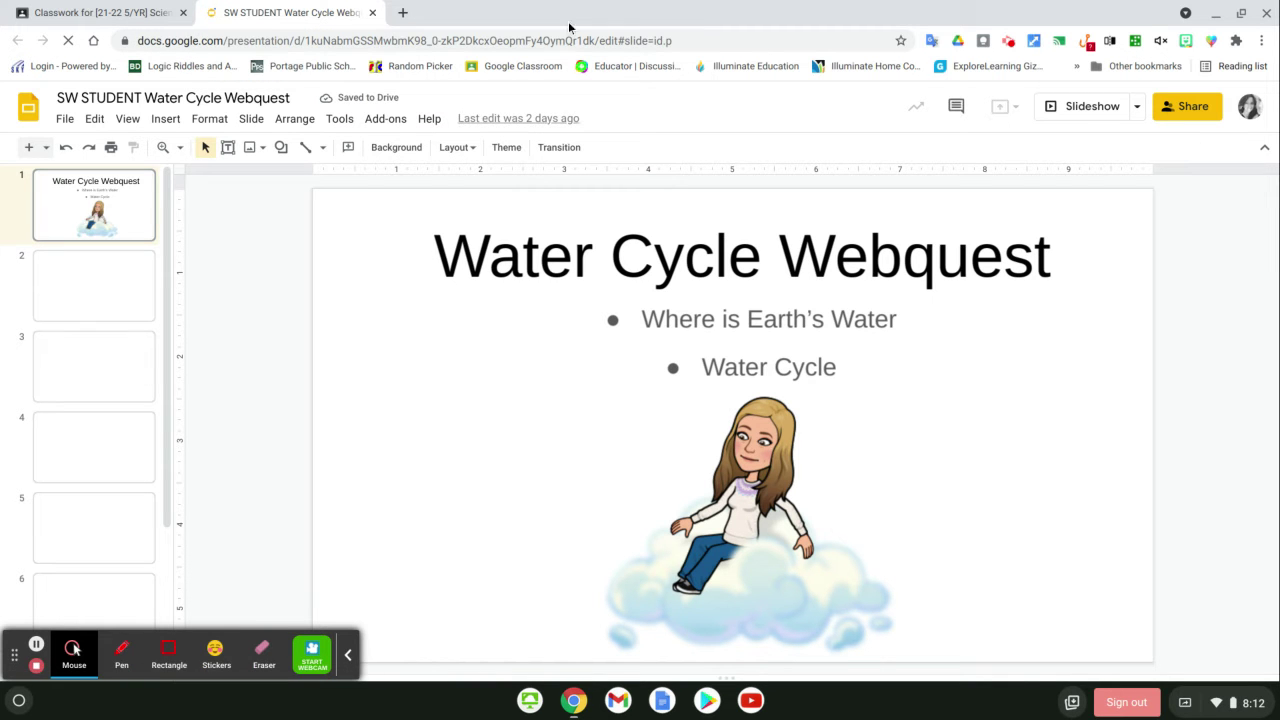
# - Go to slide 2 and follow its HERE link to the USGS Where is Earth's Water? page
pyautogui.click(141, 274)
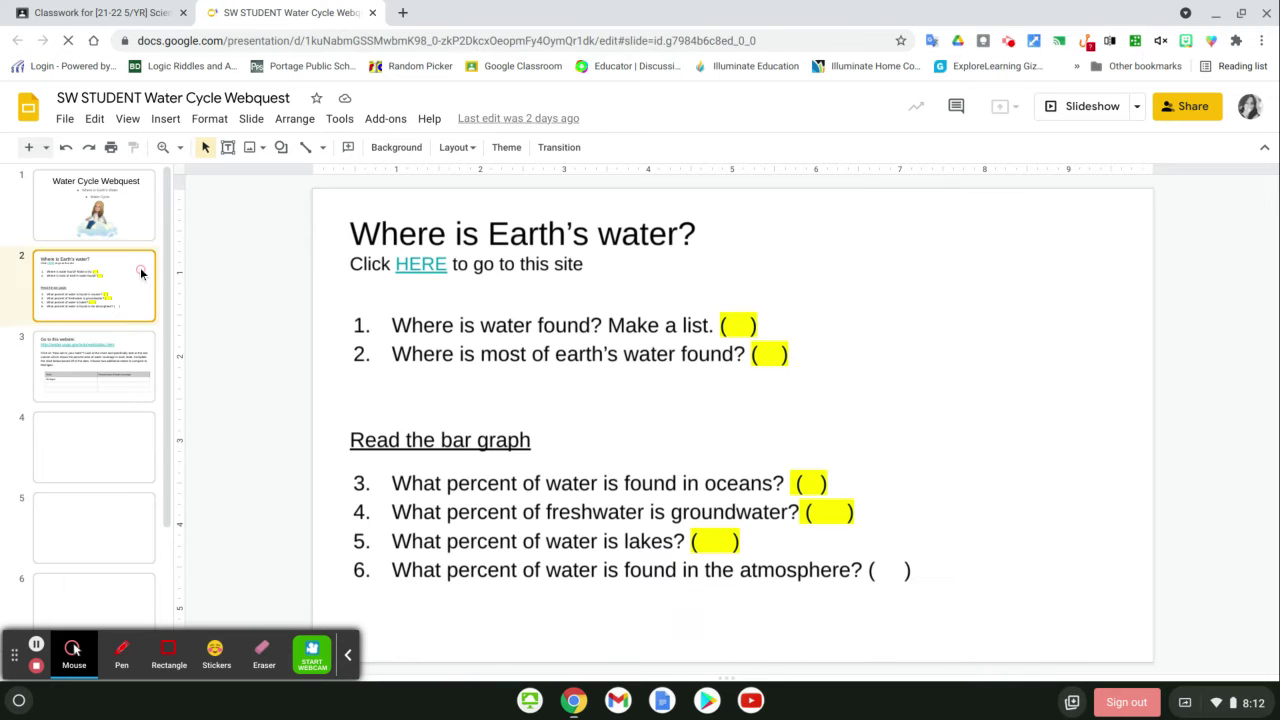
pyautogui.click(418, 262)
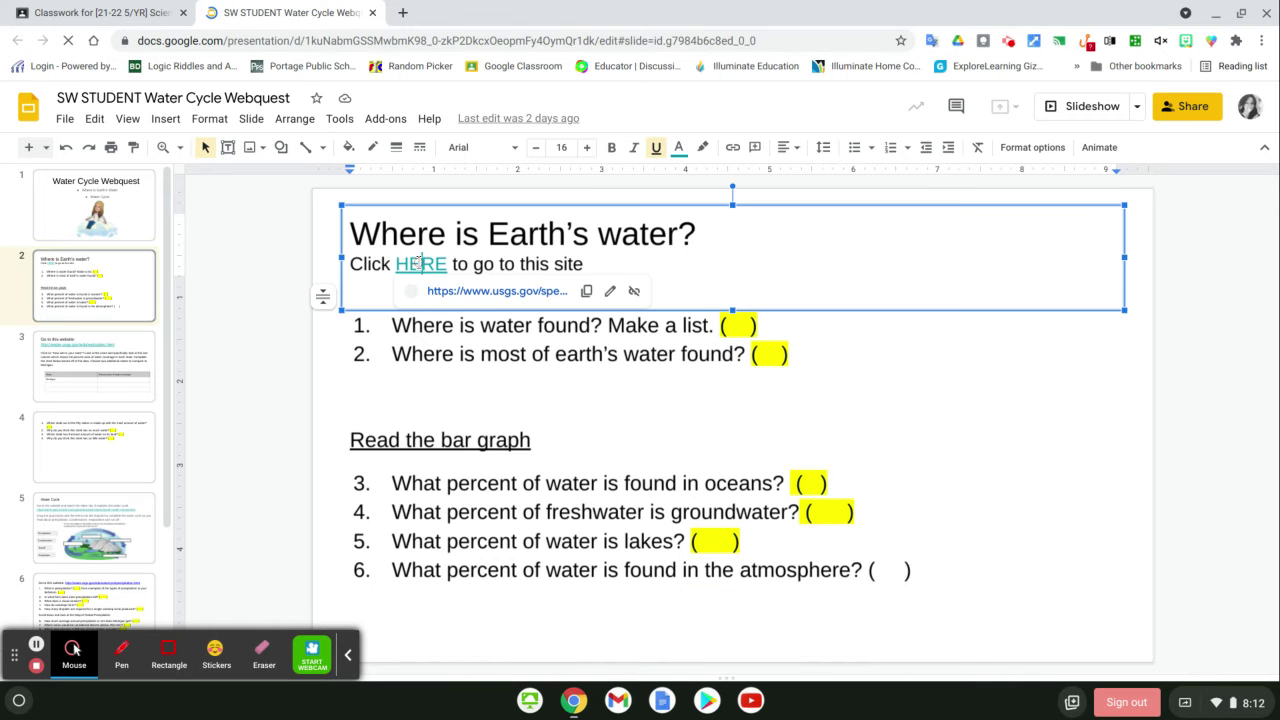
pyautogui.click(497, 291)
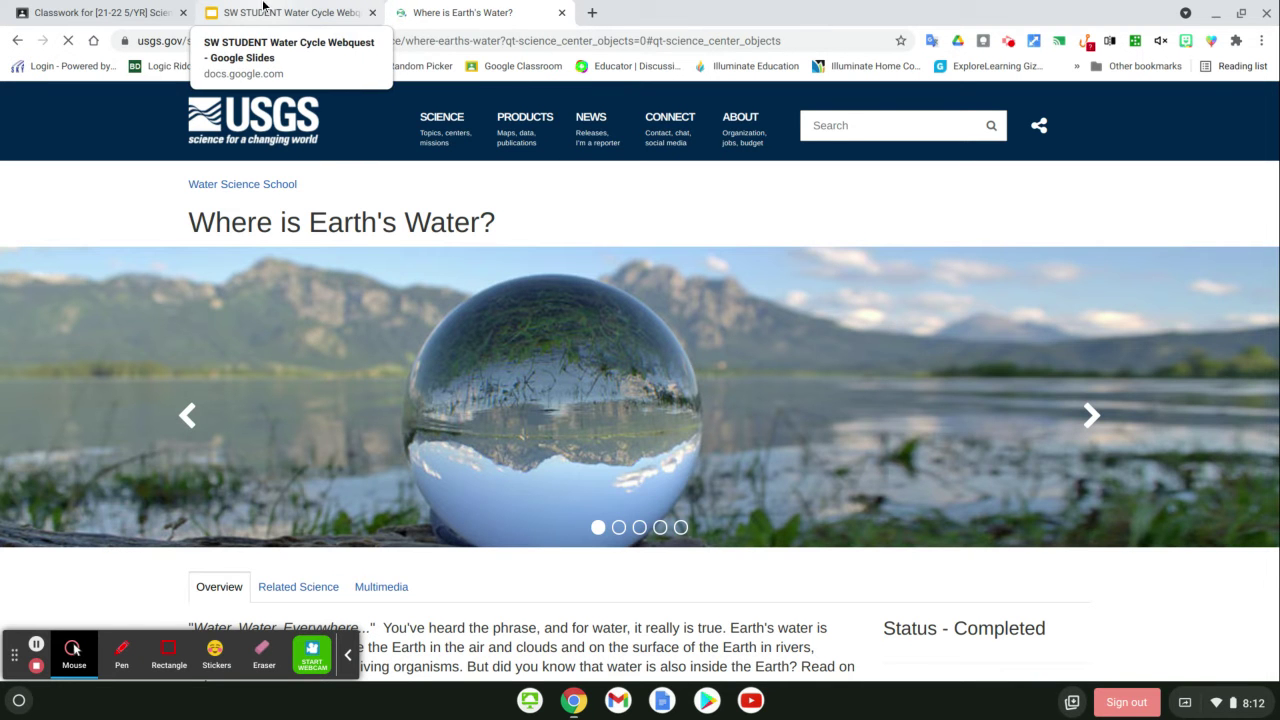
# - Scroll the USGS page down to the Earth's water bar chart, then go back to slide 2
pyautogui.click(265, 10)
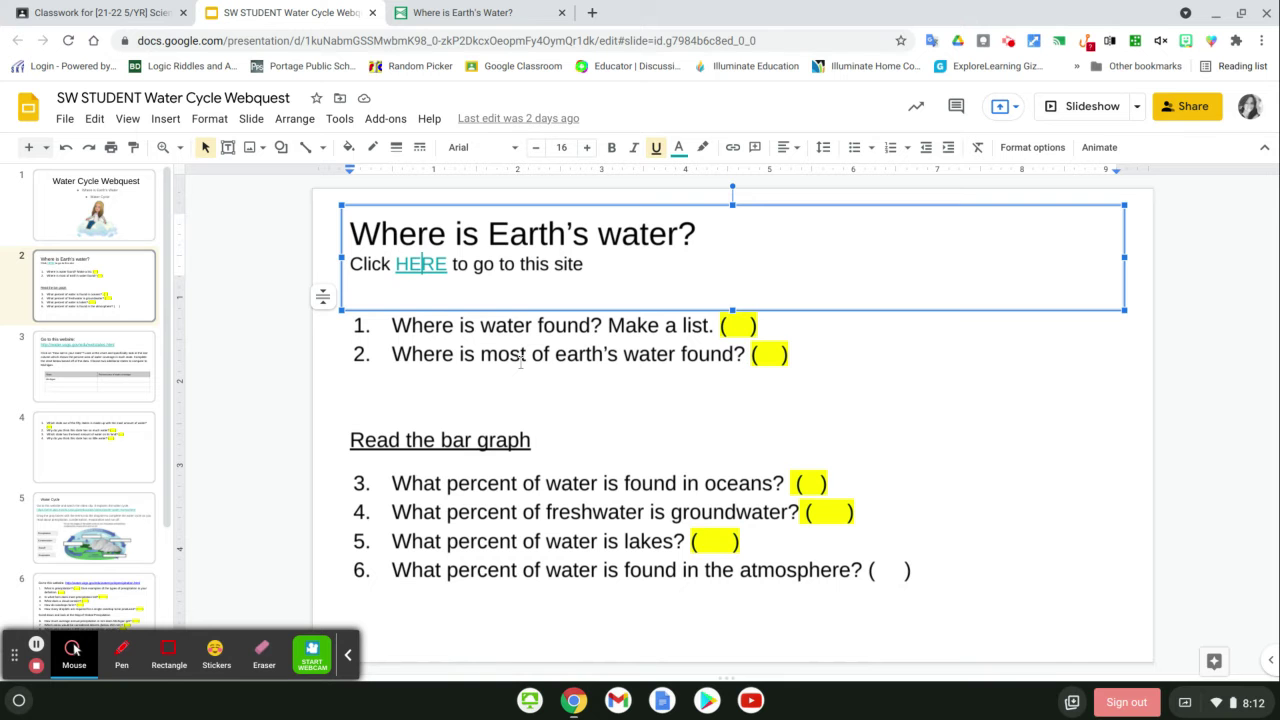
pyautogui.click(481, 18)
pyautogui.scroll(-5, 858, 212)
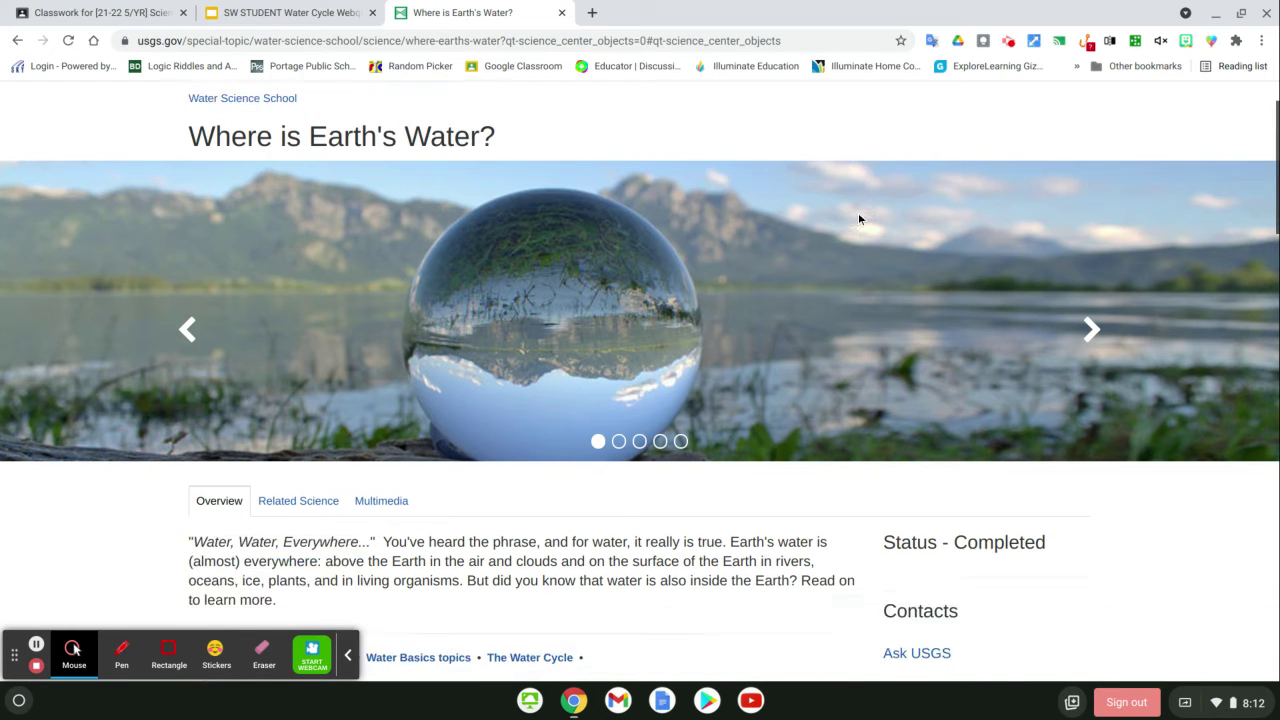
pyautogui.scroll(-3, 640, 380)
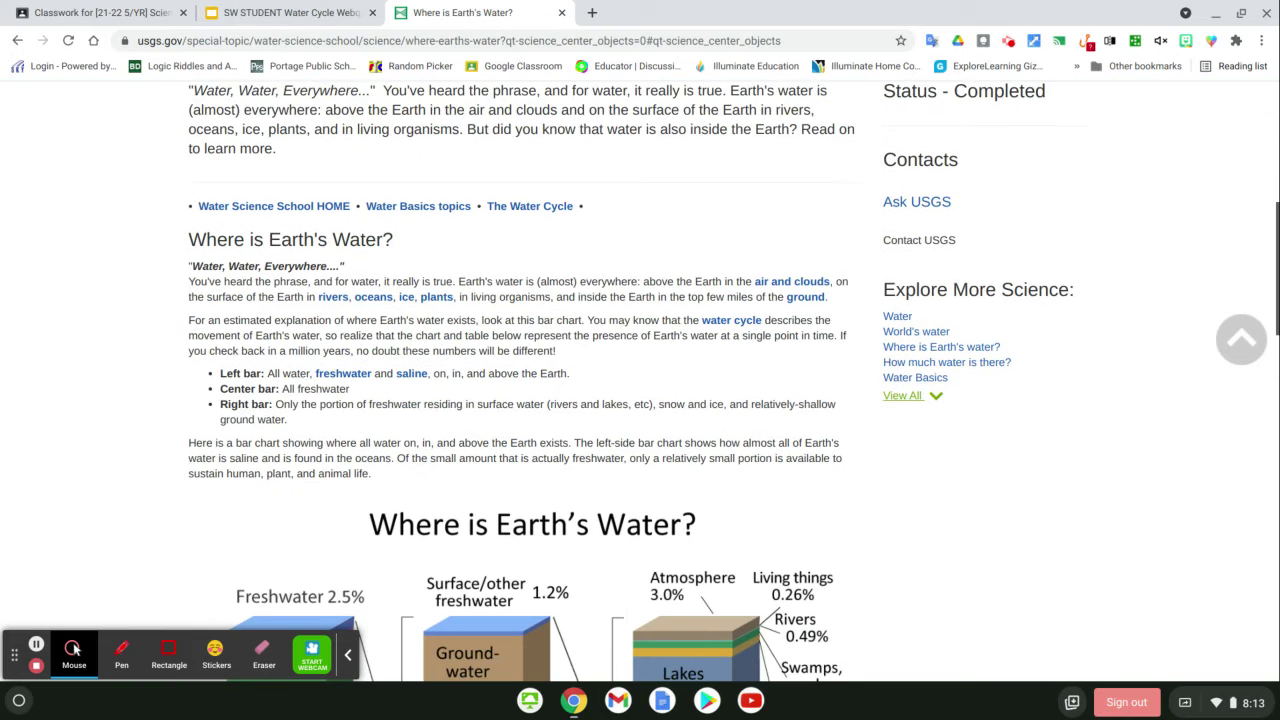
pyautogui.scroll(-3, 634, 189)
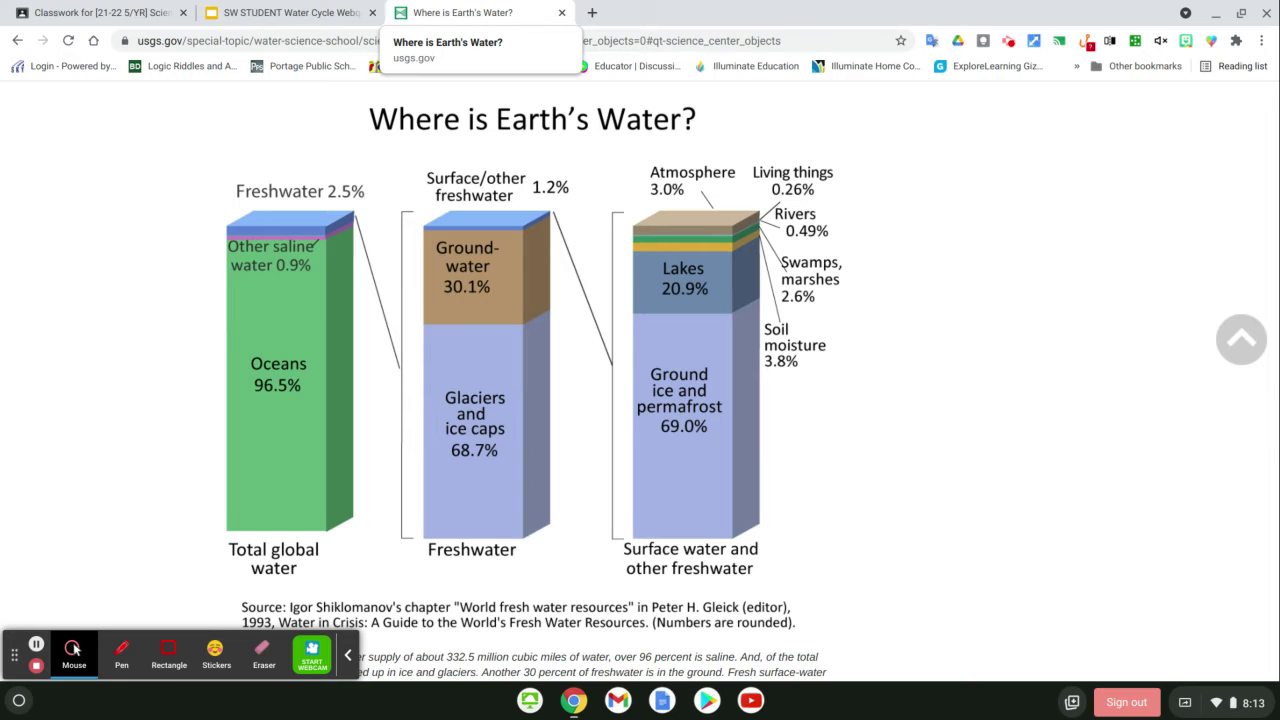
pyautogui.click(241, 21)
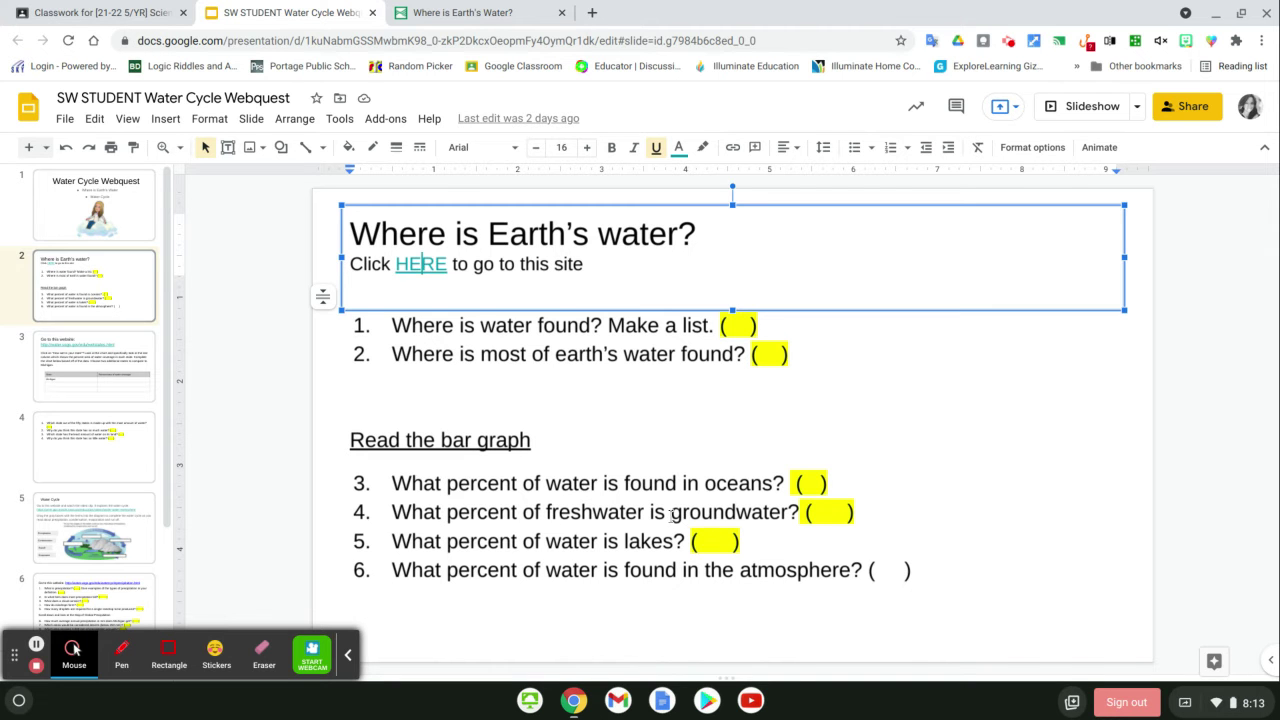
pyautogui.scroll(-2, 672, 514)
pyautogui.scroll(1, 672, 514)
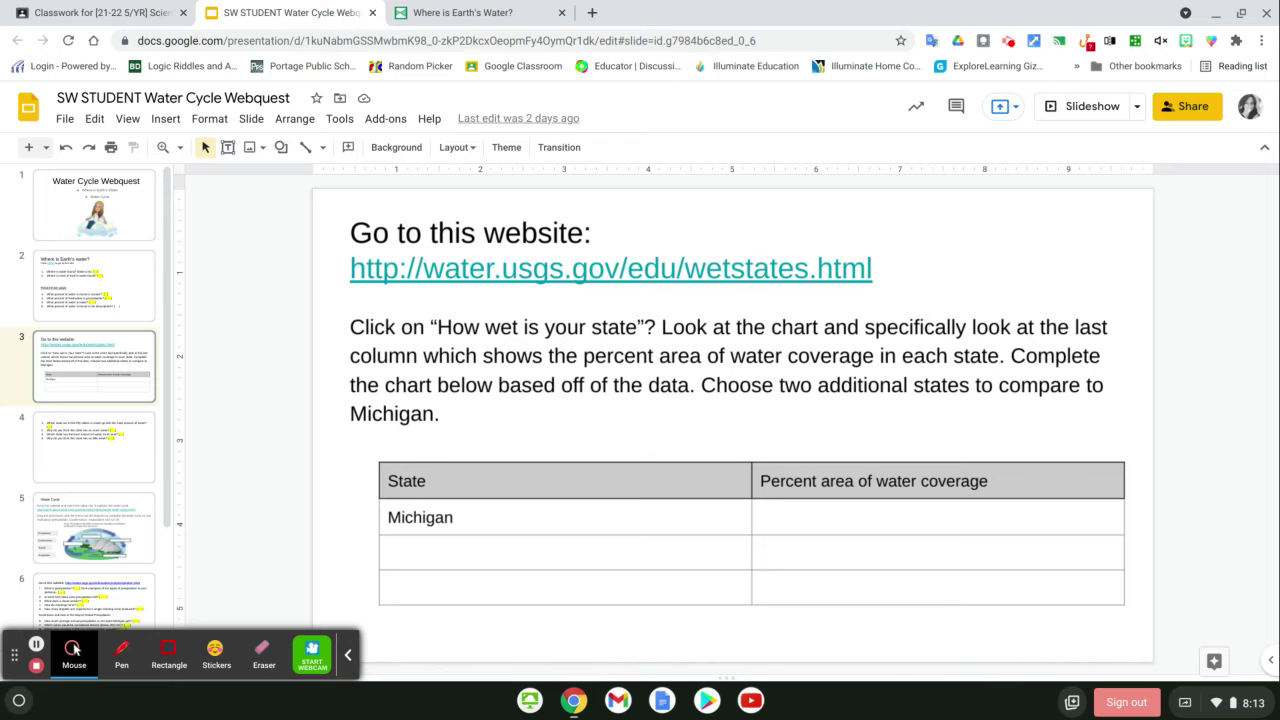
pyautogui.click(117, 280)
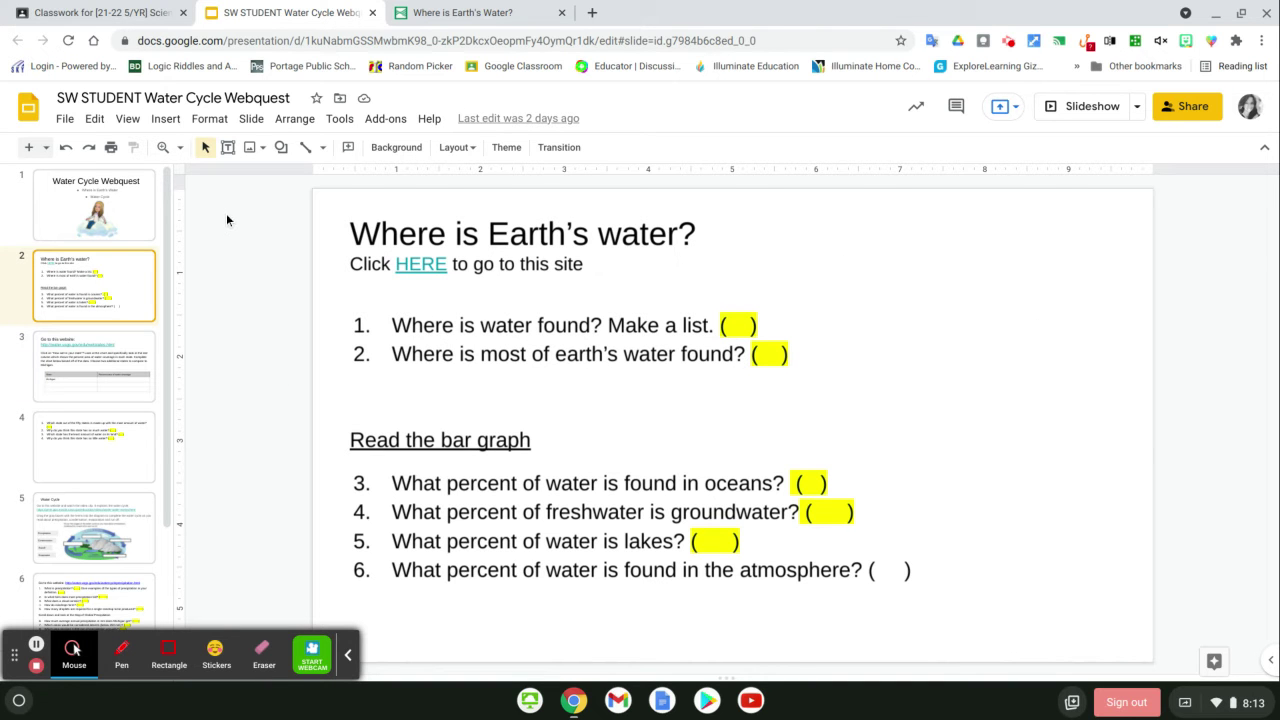
pyautogui.click(437, 14)
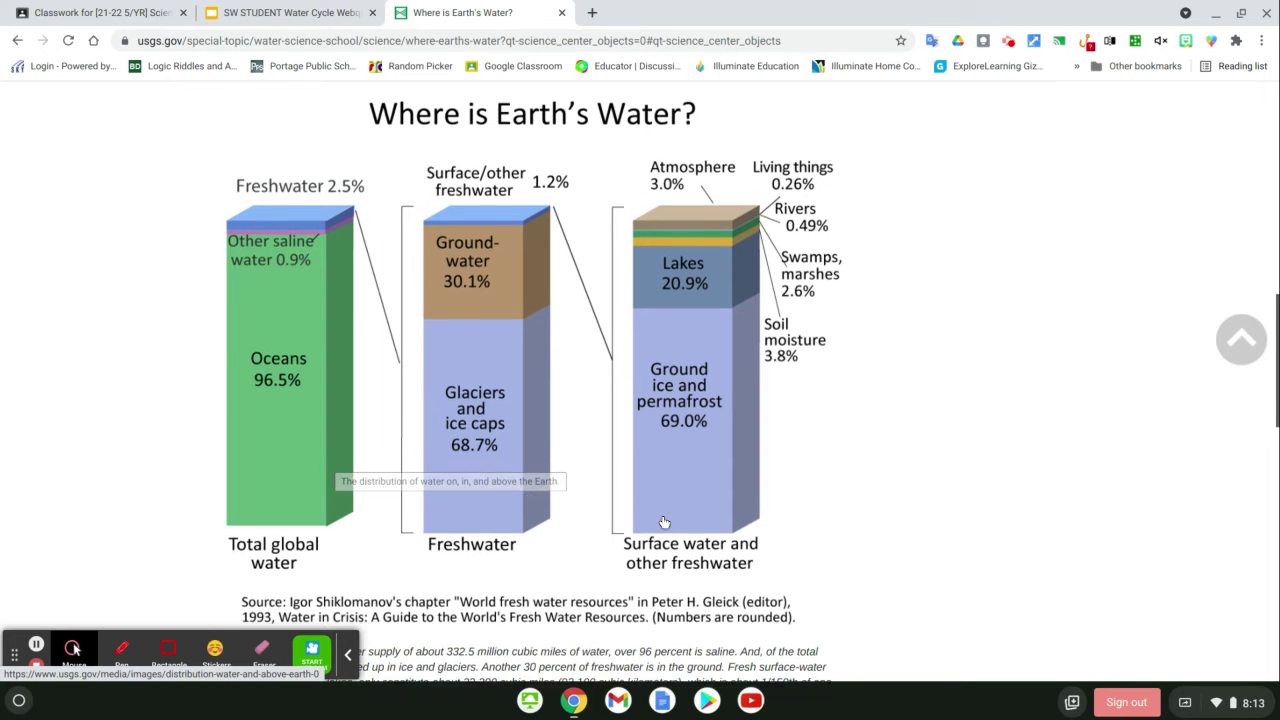
pyautogui.scroll(-1, 663, 522)
pyautogui.scroll(-2, 663, 522)
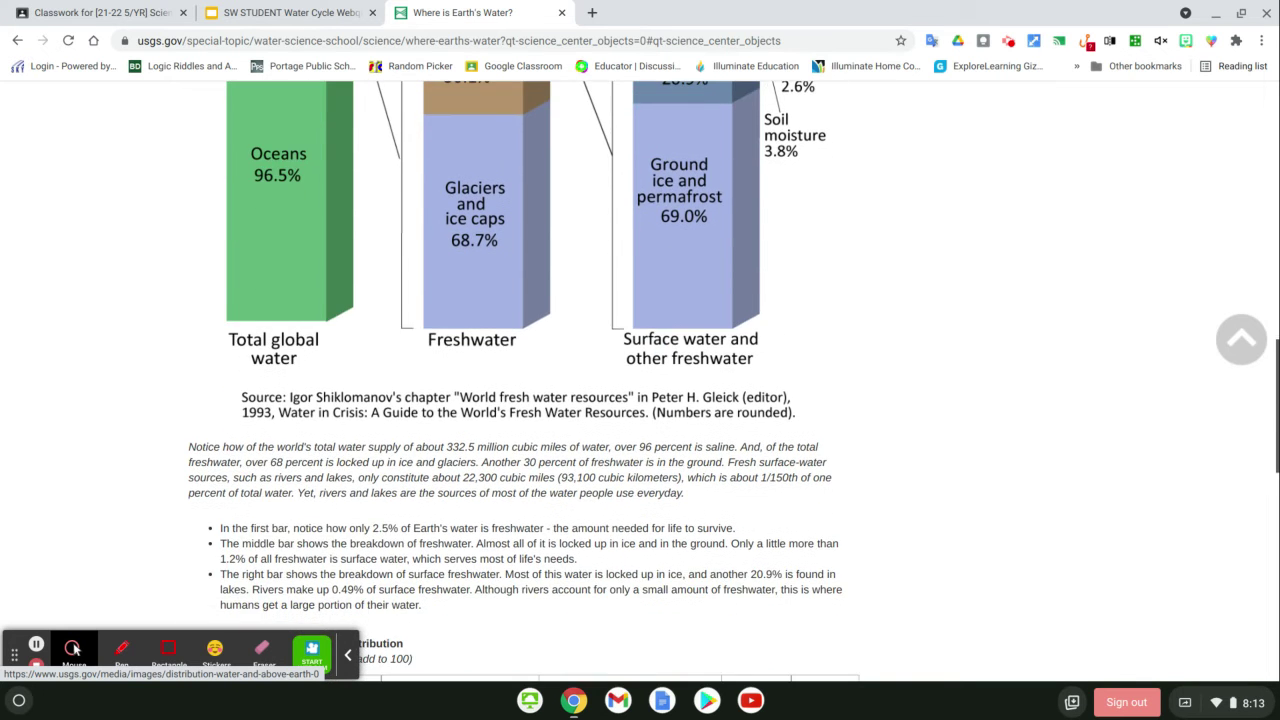
pyautogui.scroll(6, 663, 522)
pyautogui.click(280, 13)
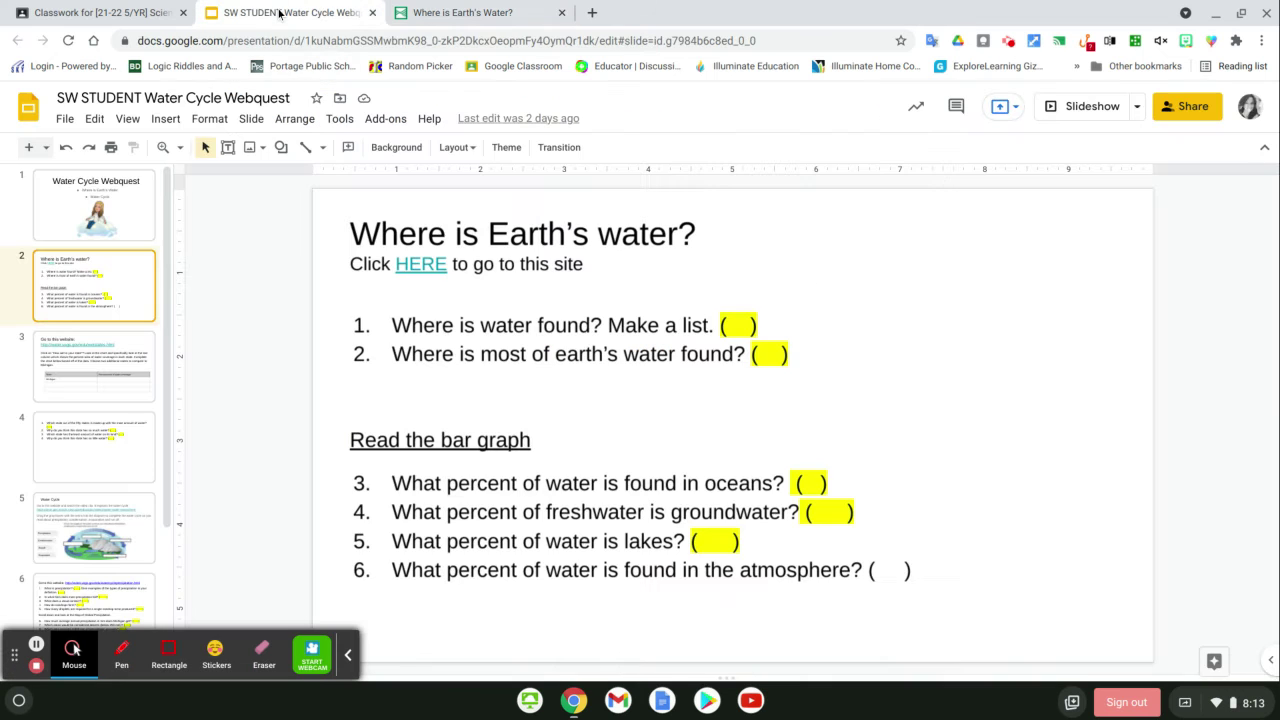
# - Go to slide 3 and follow its wetstates.html link to the How Wet is Your State? page
pyautogui.click(82, 345)
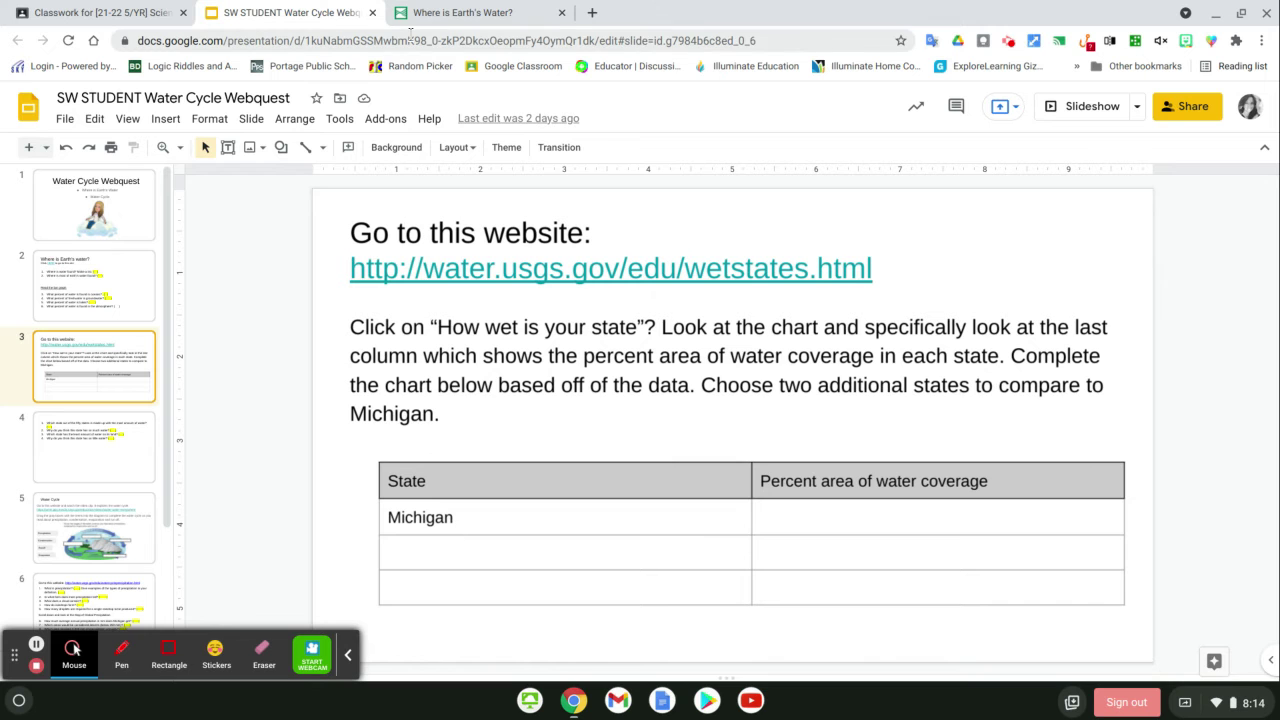
pyautogui.click(474, 262)
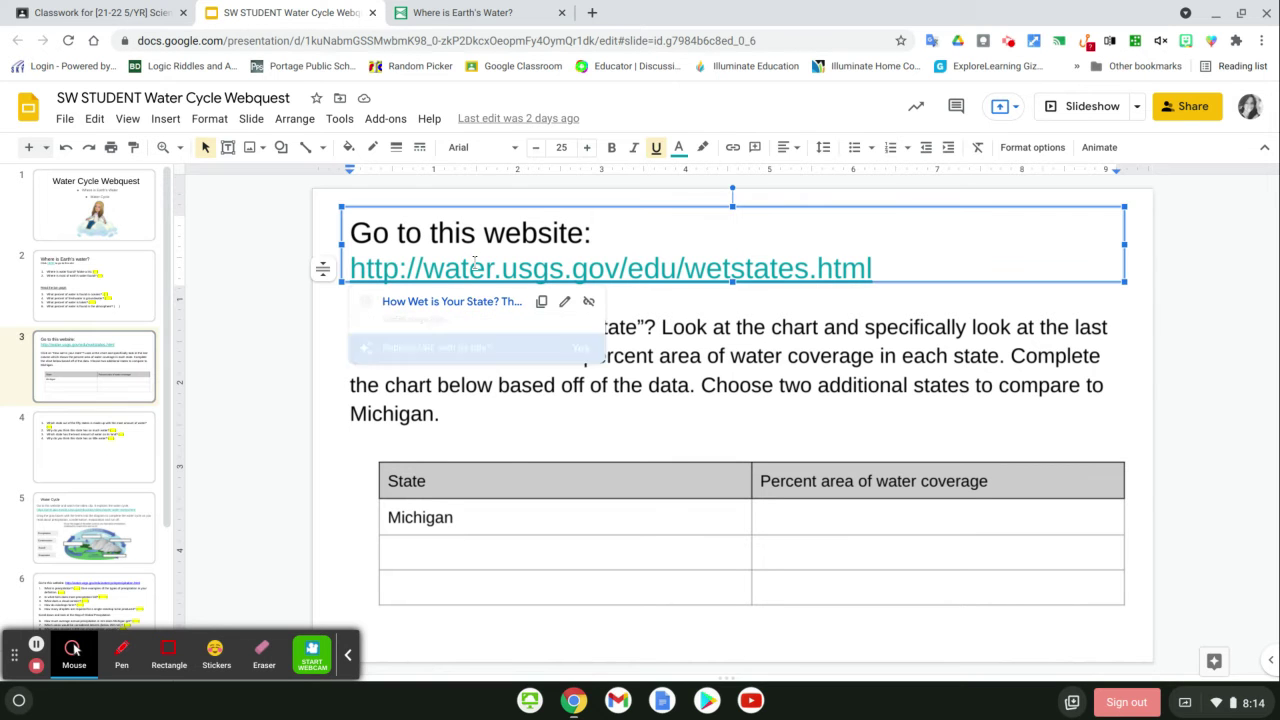
pyautogui.click(472, 300)
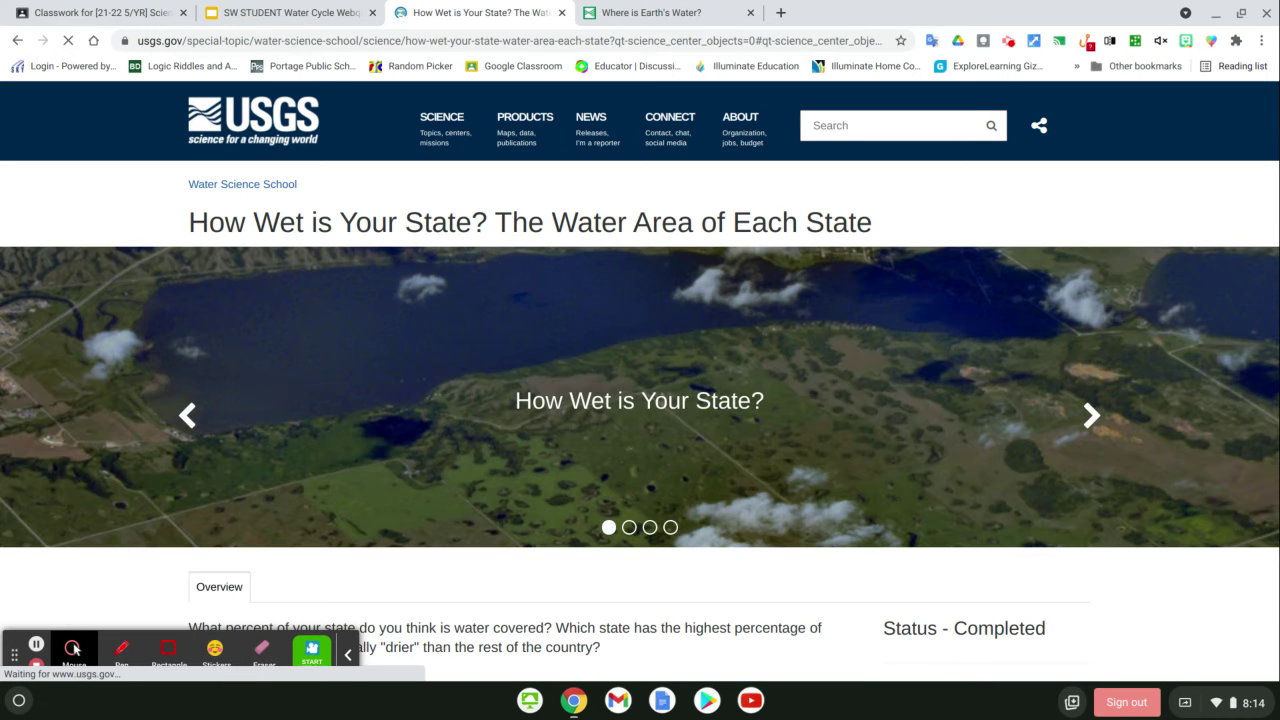
# - Scan the state land and water area table's Percent area column, then return to slide 3
pyautogui.scroll(-4, 651, 380)
pyautogui.scroll(-4, 653, 383)
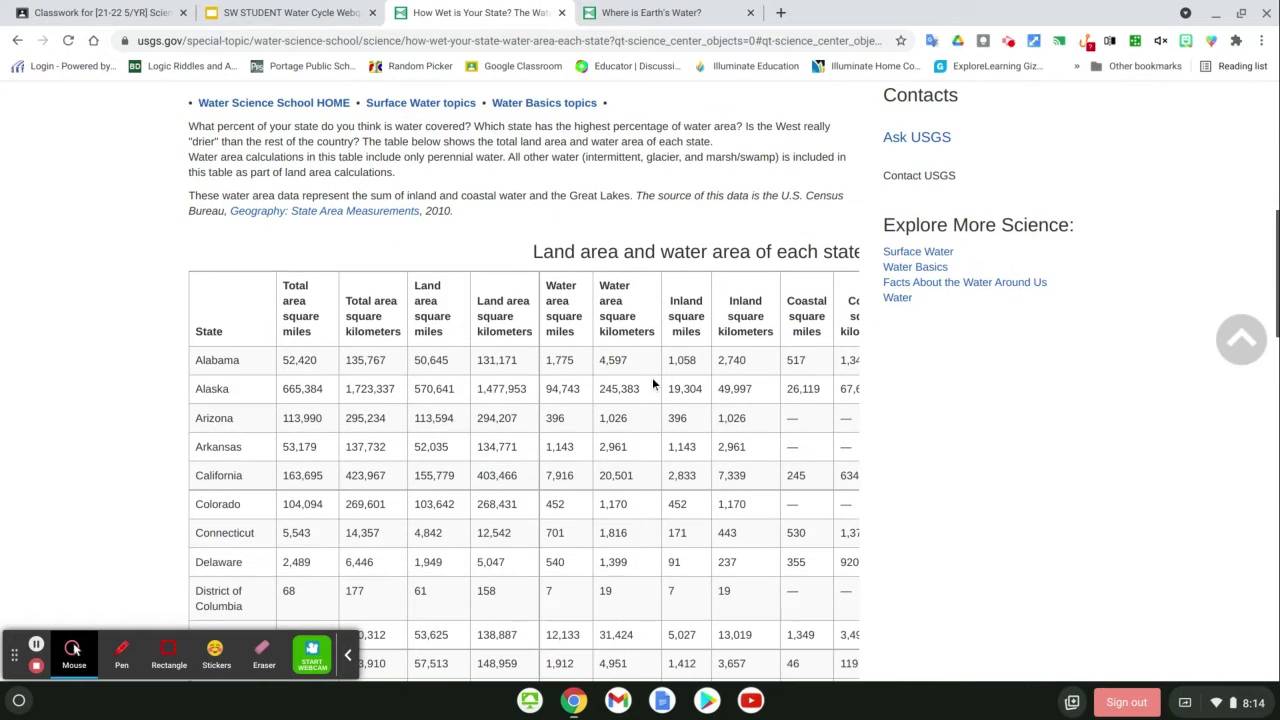
pyautogui.hscroll(5, 630, 368)
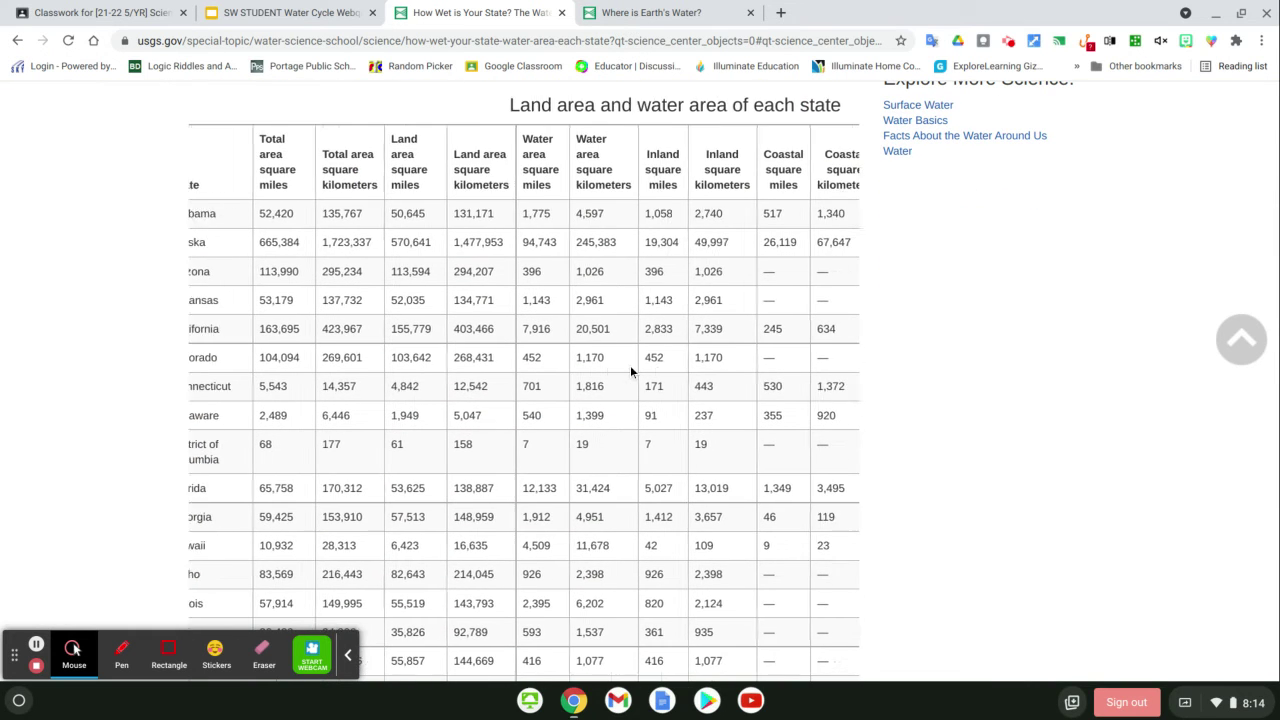
pyautogui.hscroll(2, 630, 370)
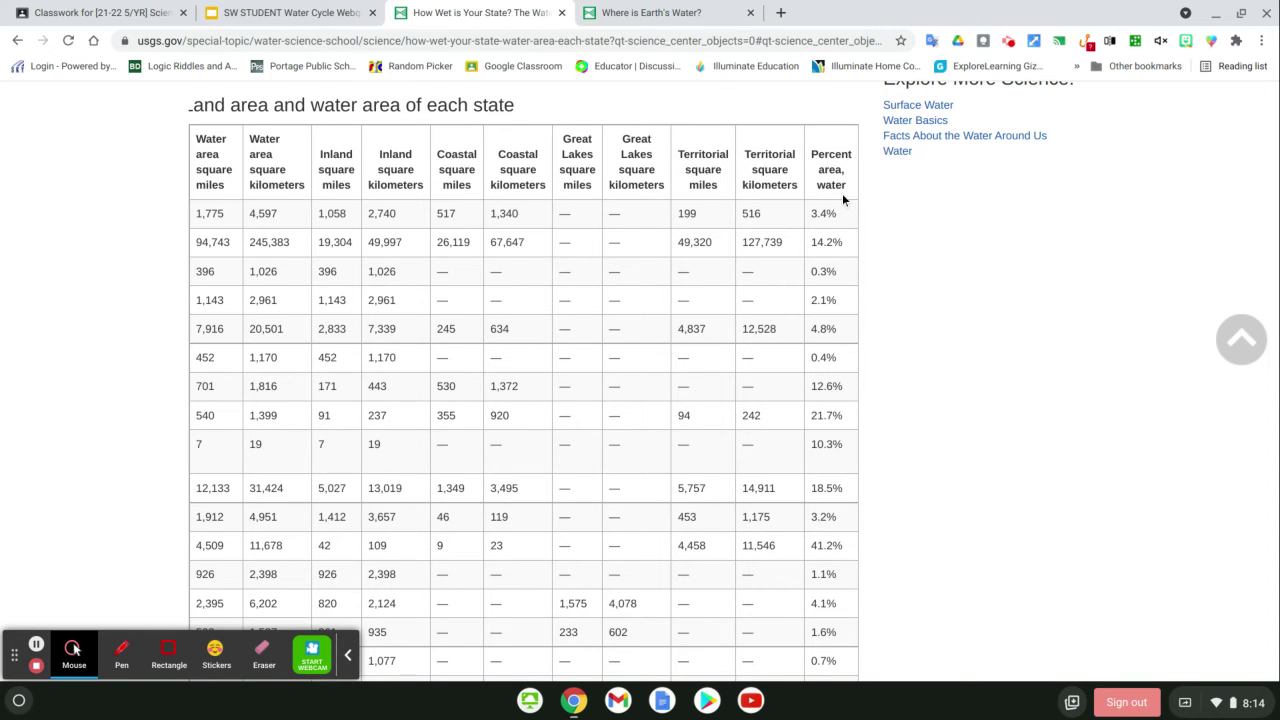
pyautogui.scroll(-2, 842, 197)
pyautogui.hscroll(-2, 842, 197)
pyautogui.hscroll(-3, 842, 195)
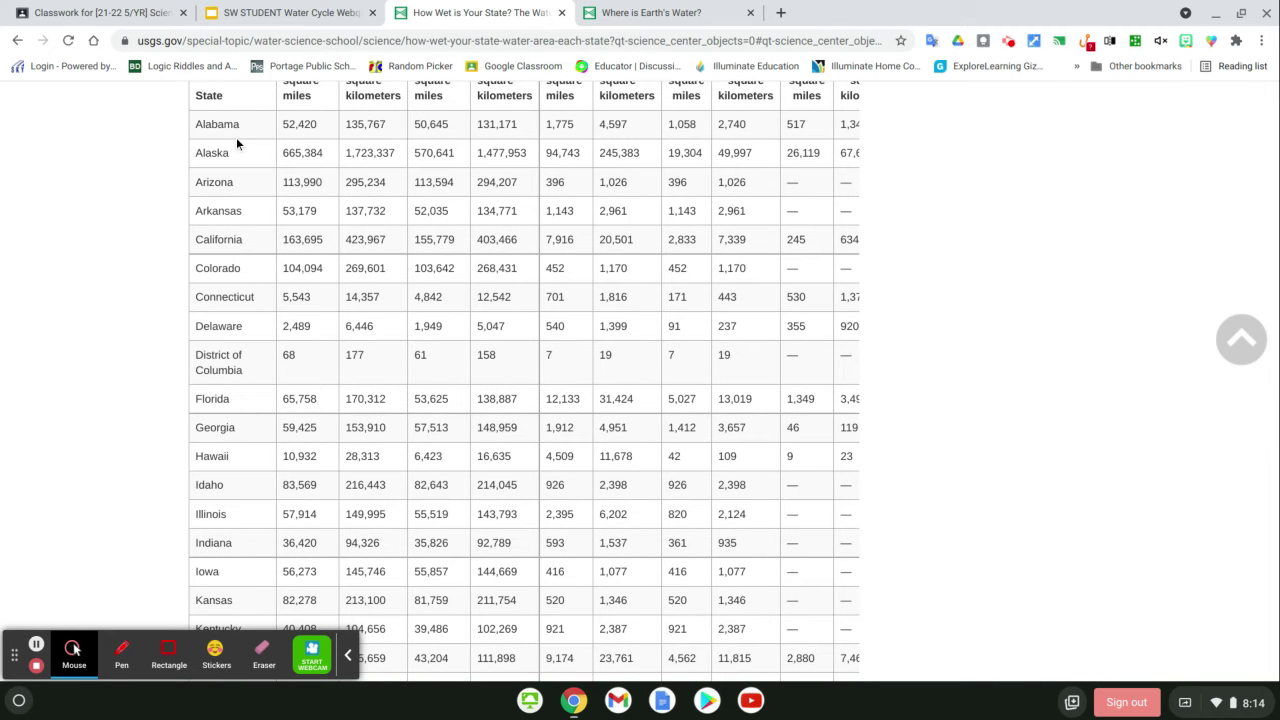
pyautogui.hscroll(4, 236, 137)
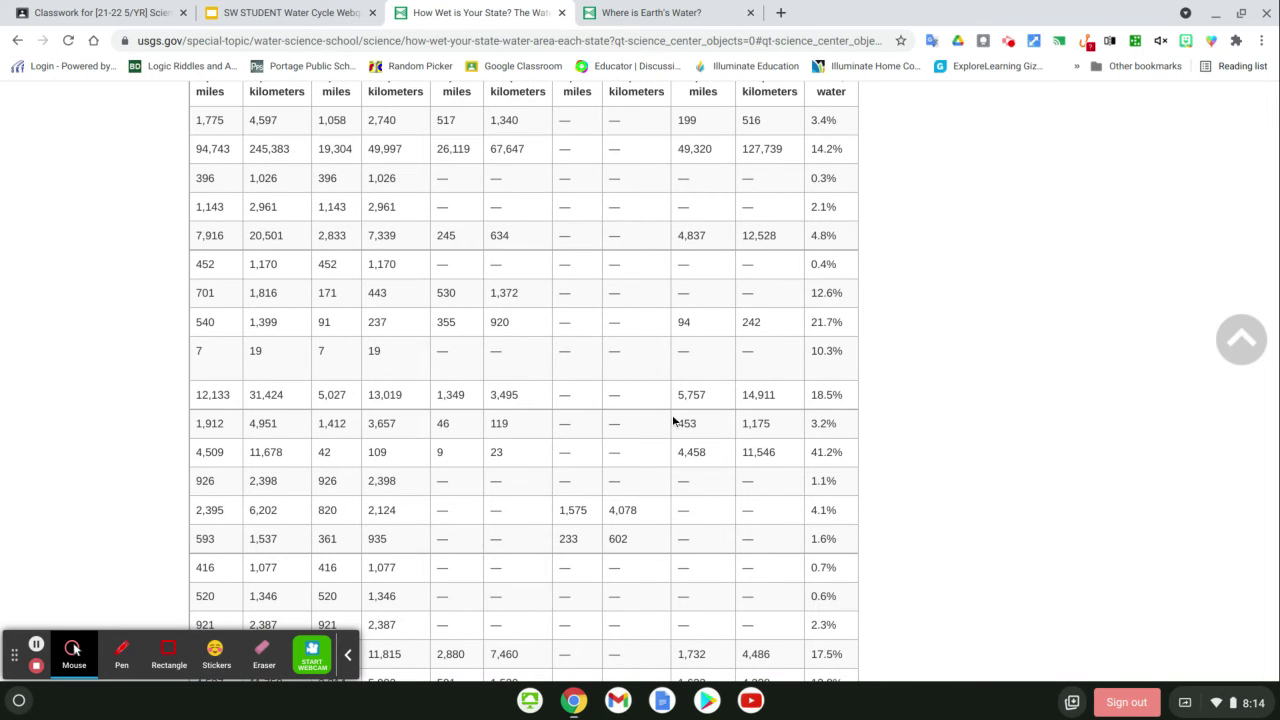
pyautogui.hscroll(-4, 673, 421)
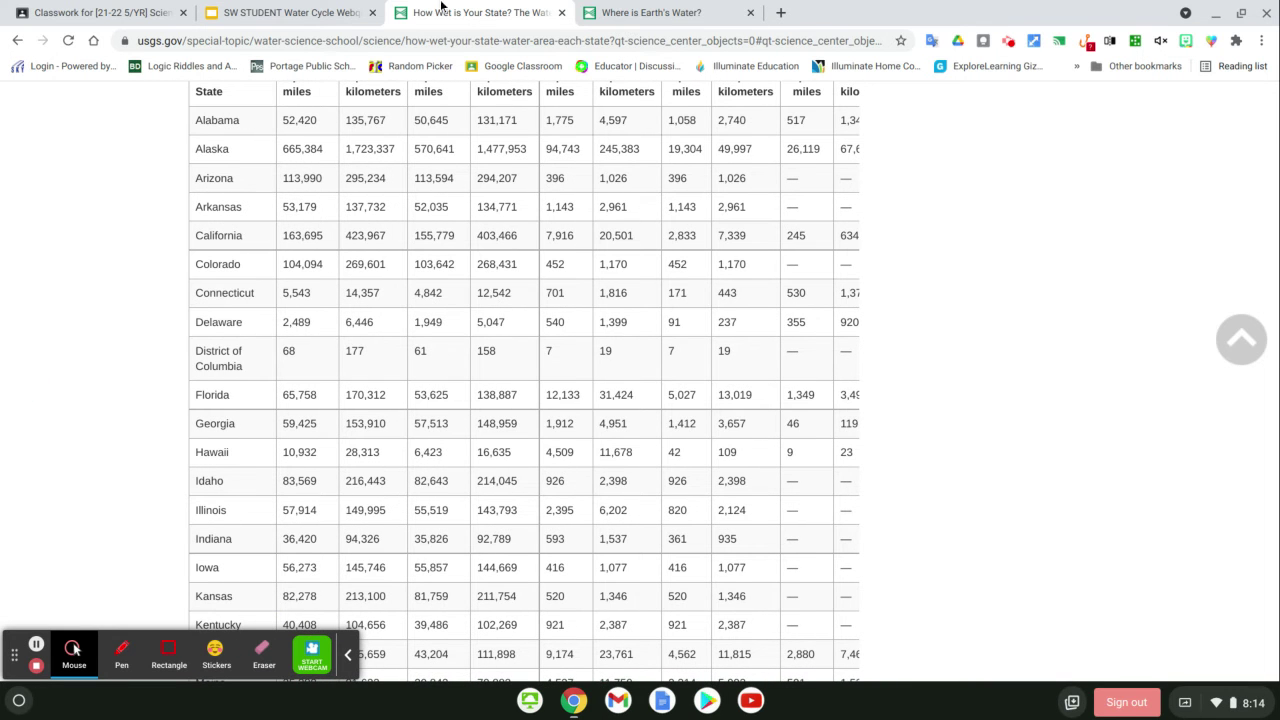
pyautogui.click(319, 14)
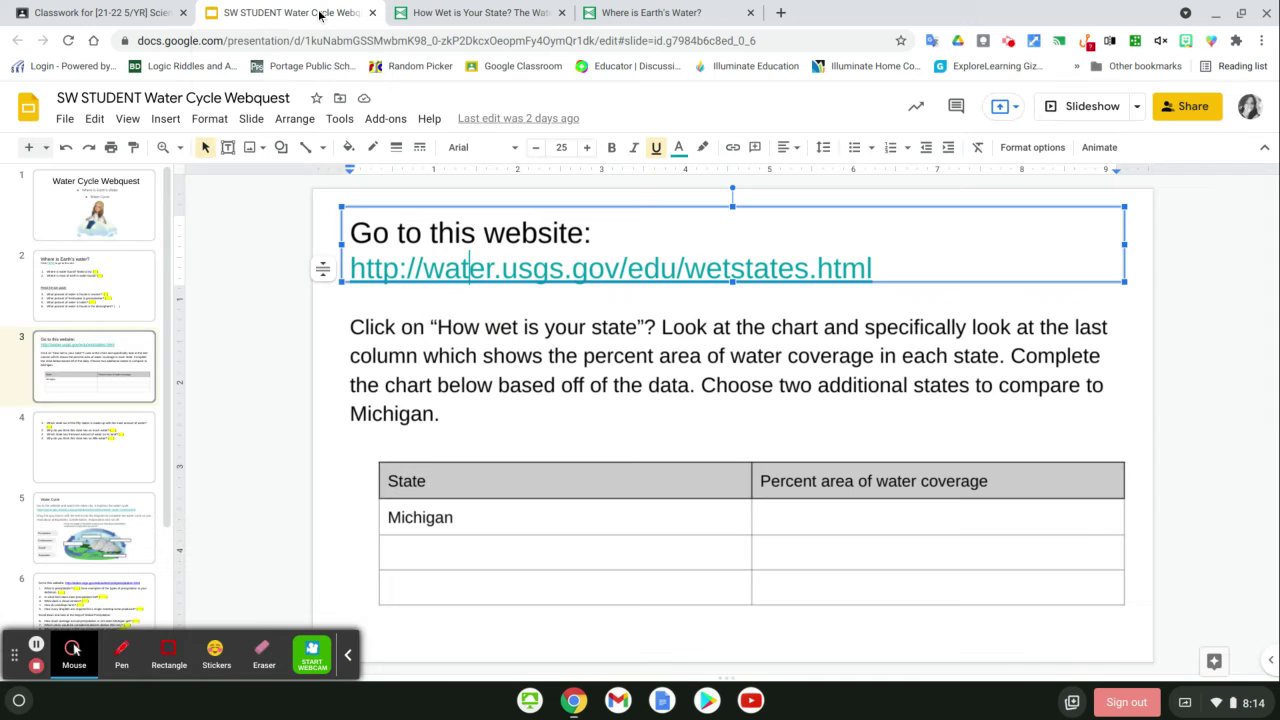
# - Pass slide 4's state water questions and bring up slide 5, Water Cycle
pyautogui.click(131, 444)
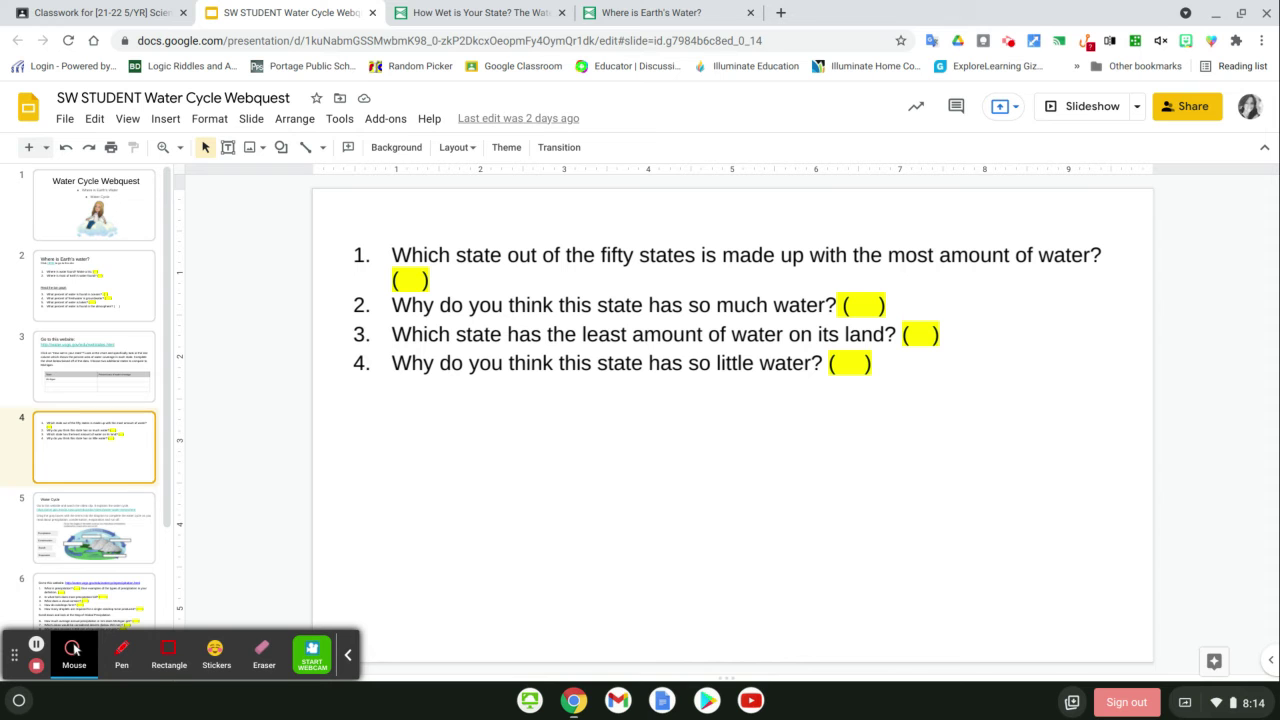
pyautogui.scroll(-2, 310, 330)
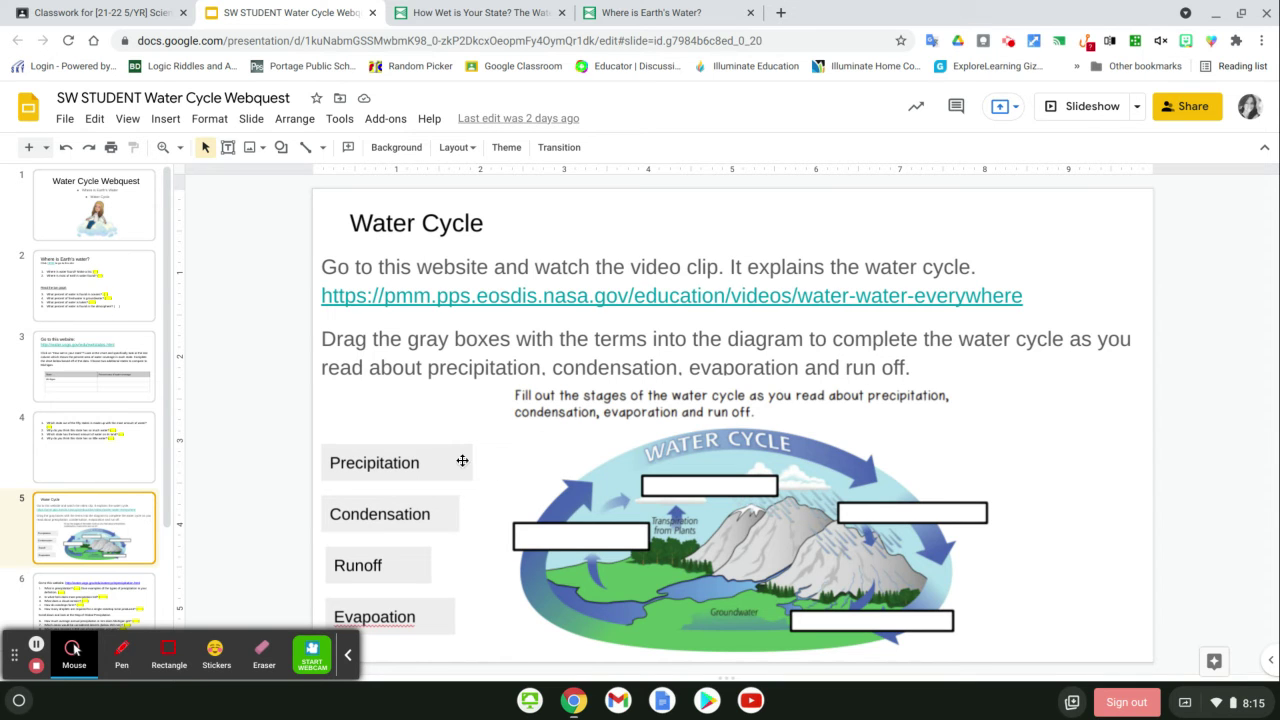
# - Drag the Precipitation term box toward the diagram, then move on to slide 6
pyautogui.moveTo(450, 458); pyautogui.dragTo(716, 422)
pyautogui.moveTo(483, 454); pyautogui.dragTo(451, 455)
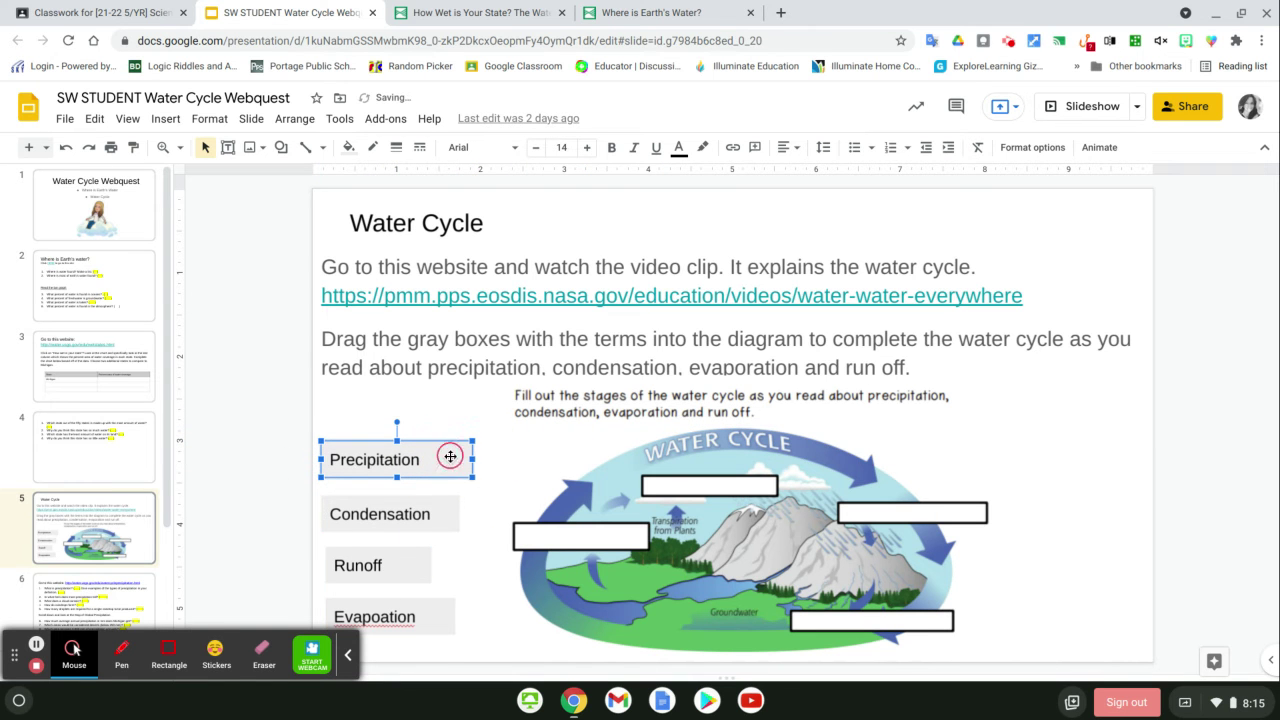
pyautogui.scroll(-2, 450, 390)
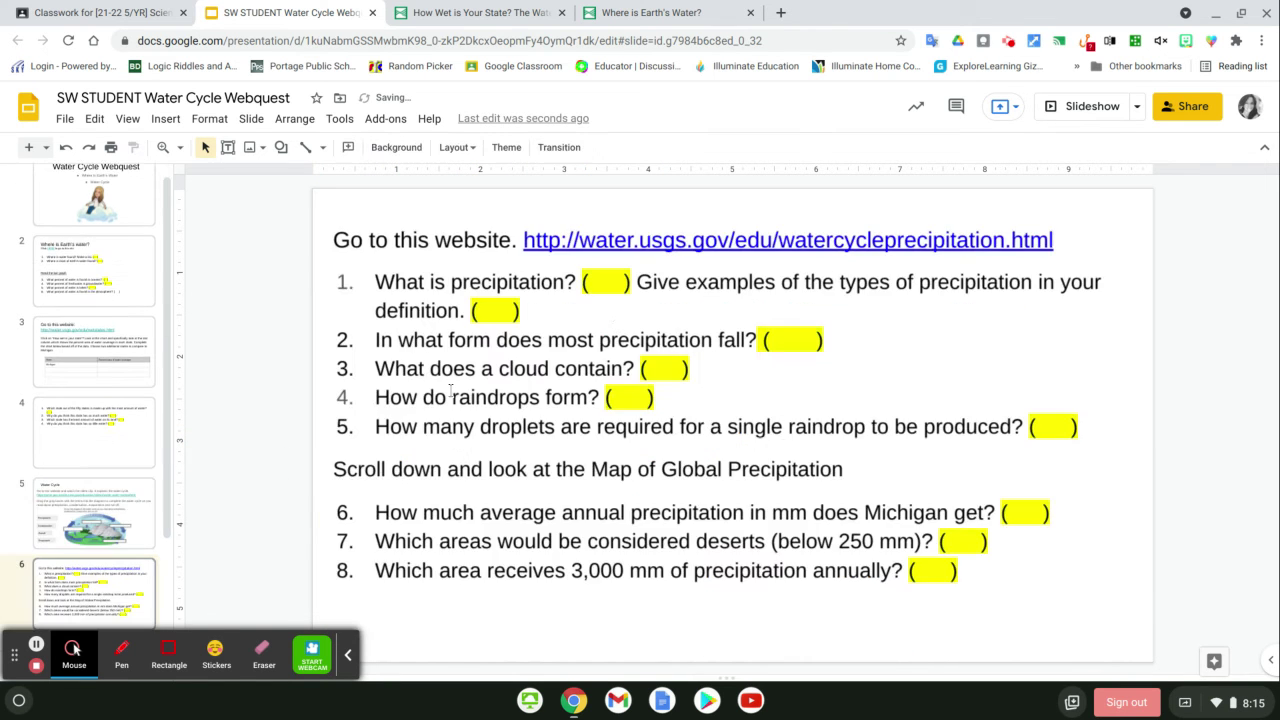
# - Open slide 6's USGS Precipitation and the Water Cycle link in a new tab
pyautogui.click(110, 530)
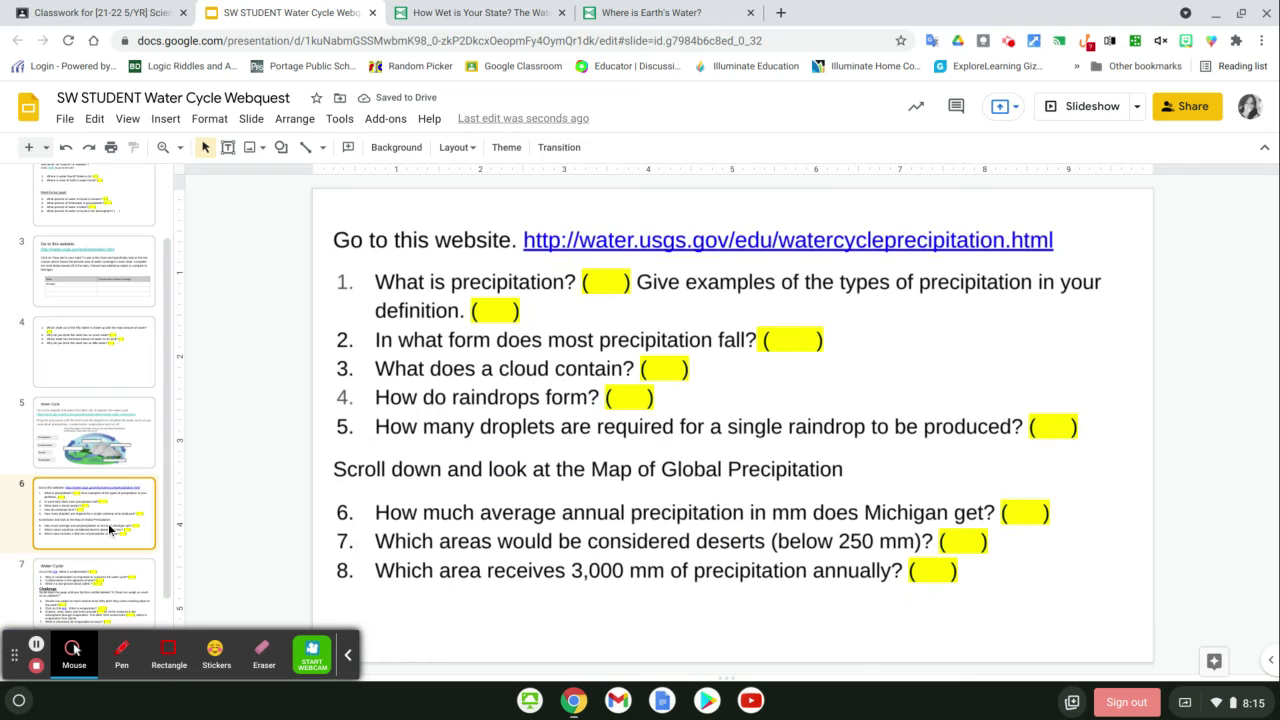
pyautogui.click(670, 241)
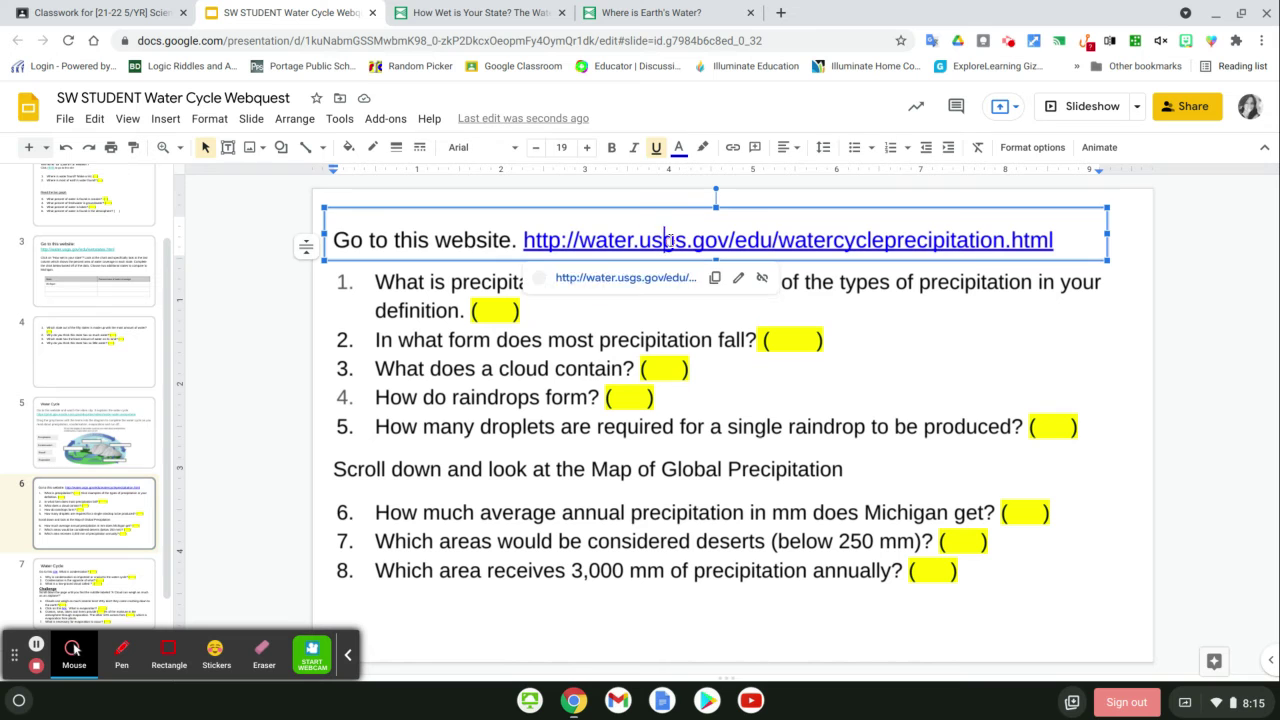
pyautogui.click(658, 278)
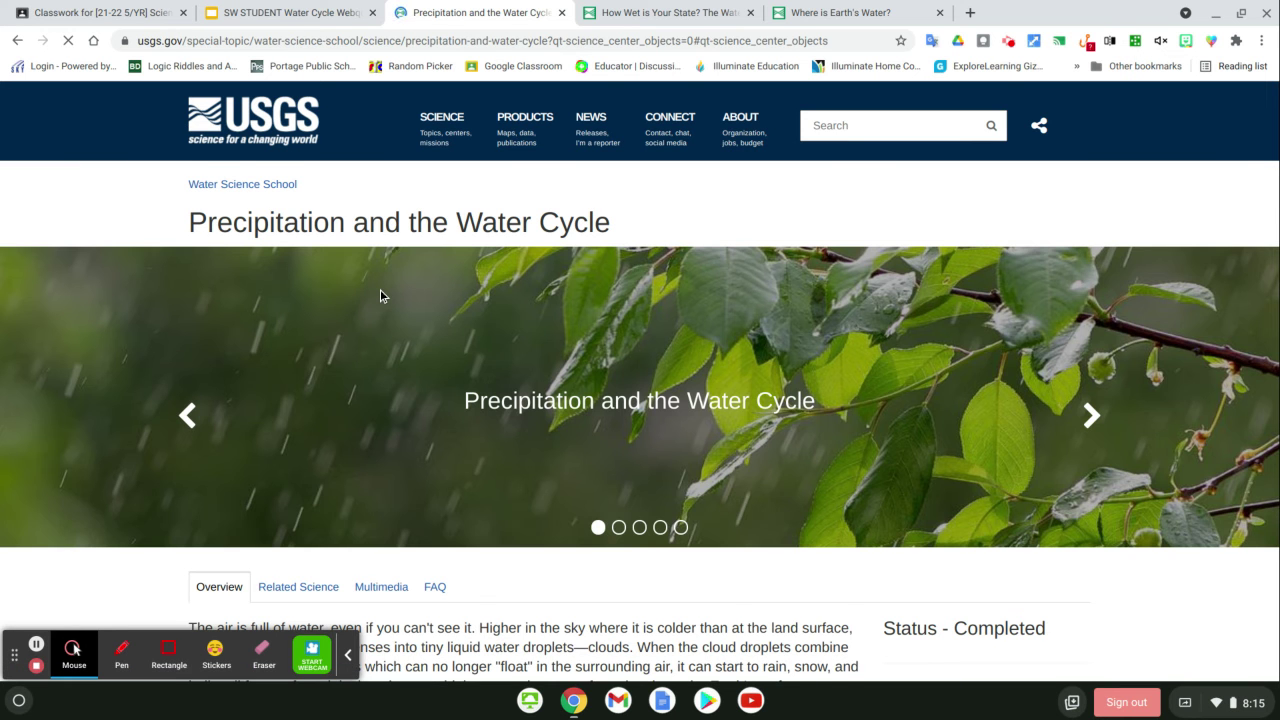
# - Read down past the Overview and raindrop sections to the global precipitation map, then return to slide 6
pyautogui.press('Down')
pyautogui.press('Down')
pyautogui.press('Down')
pyautogui.press('Down')
pyautogui.press('Down')
pyautogui.press('Down')
pyautogui.press('Down')
pyautogui.press('Down')
pyautogui.press('Down')
pyautogui.press('Down')
pyautogui.press('Down')
pyautogui.press('Down')
pyautogui.press('Down')
pyautogui.press('Down')
pyautogui.press('Down')
pyautogui.press('Down')
pyautogui.press('Down')
pyautogui.press('Down')
pyautogui.press('Down')
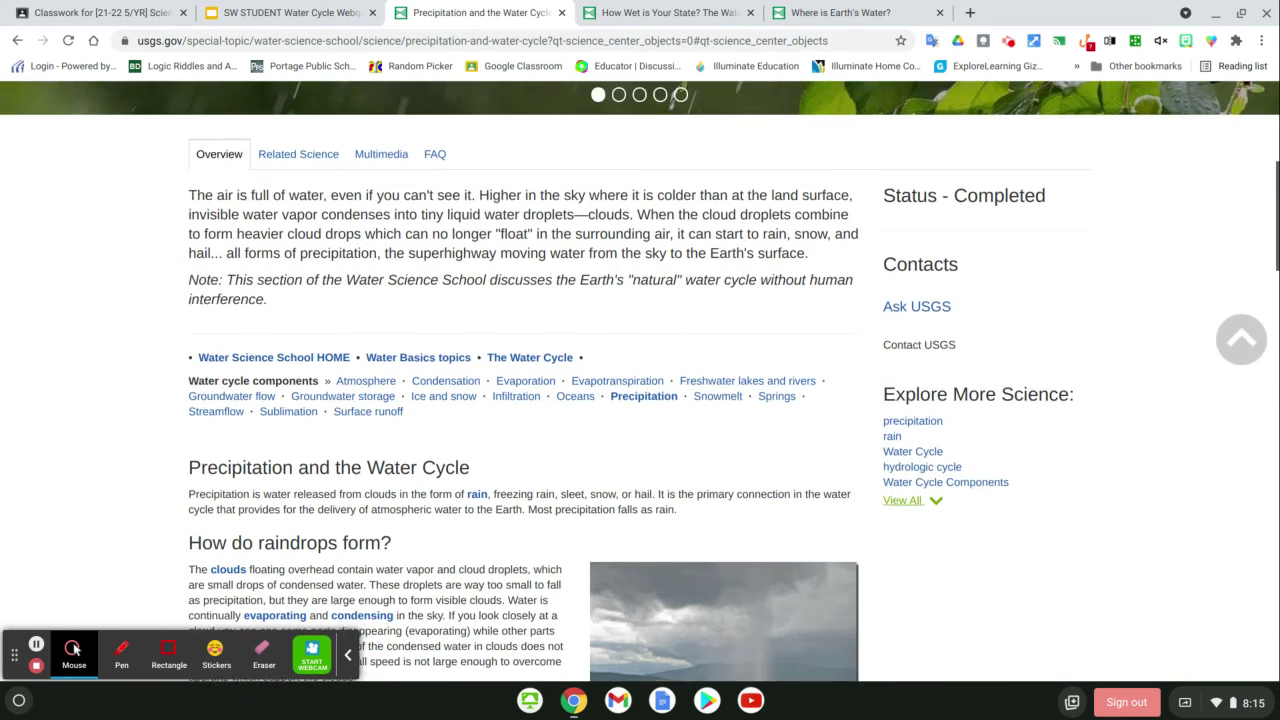
pyautogui.press('Down')
pyautogui.press('Down')
pyautogui.press('Down')
pyautogui.press('Down')
pyautogui.press('Down')
pyautogui.press('Down')
pyautogui.press('Down')
pyautogui.press('Down')
pyautogui.press('Down')
pyautogui.press('Down')
pyautogui.press('Down')
pyautogui.press('Down')
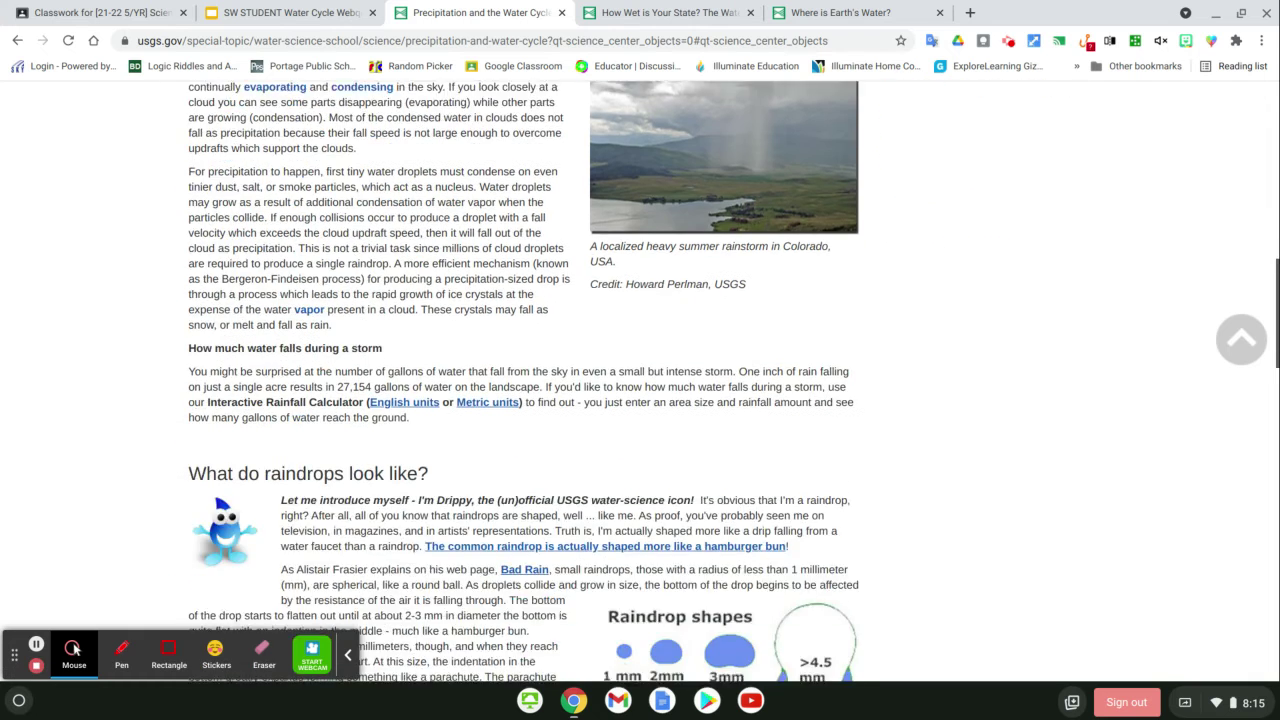
pyautogui.press('Down')
pyautogui.press('Down')
pyautogui.press('Down')
pyautogui.press('Down')
pyautogui.press('Down')
pyautogui.press('Down')
pyautogui.press('Down')
pyautogui.press('Down')
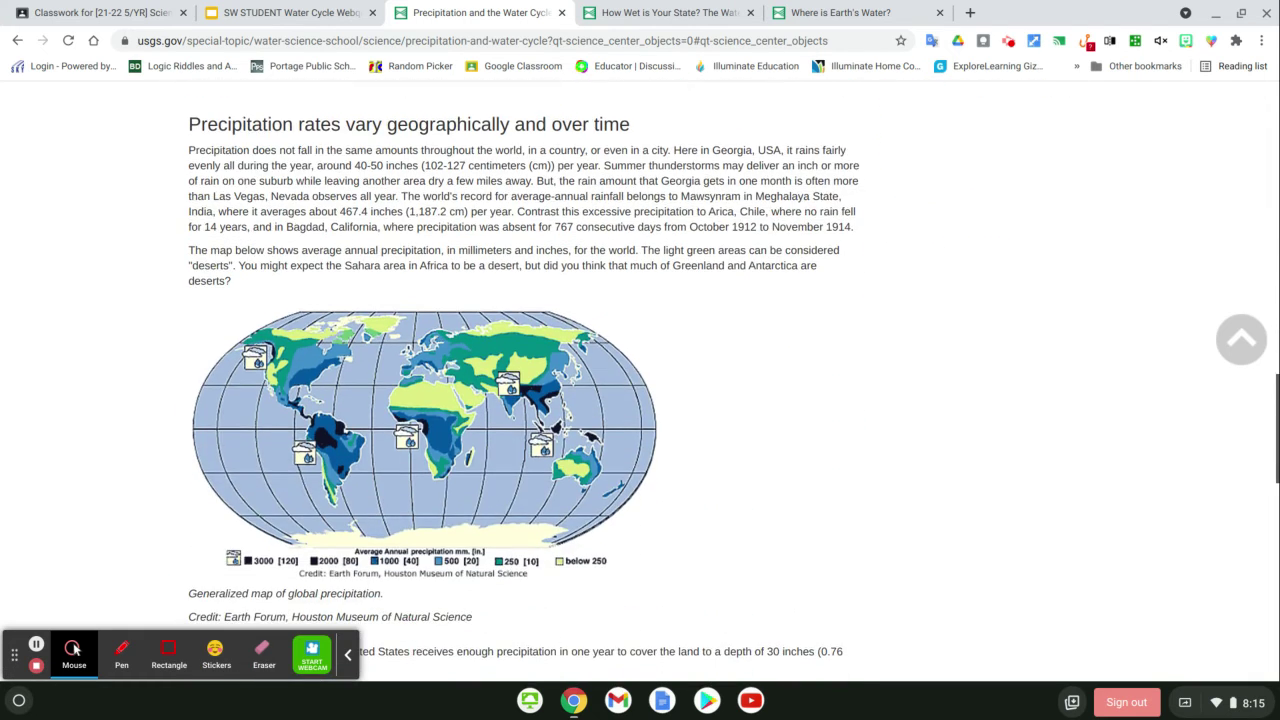
pyautogui.scroll(-1, 286, 300)
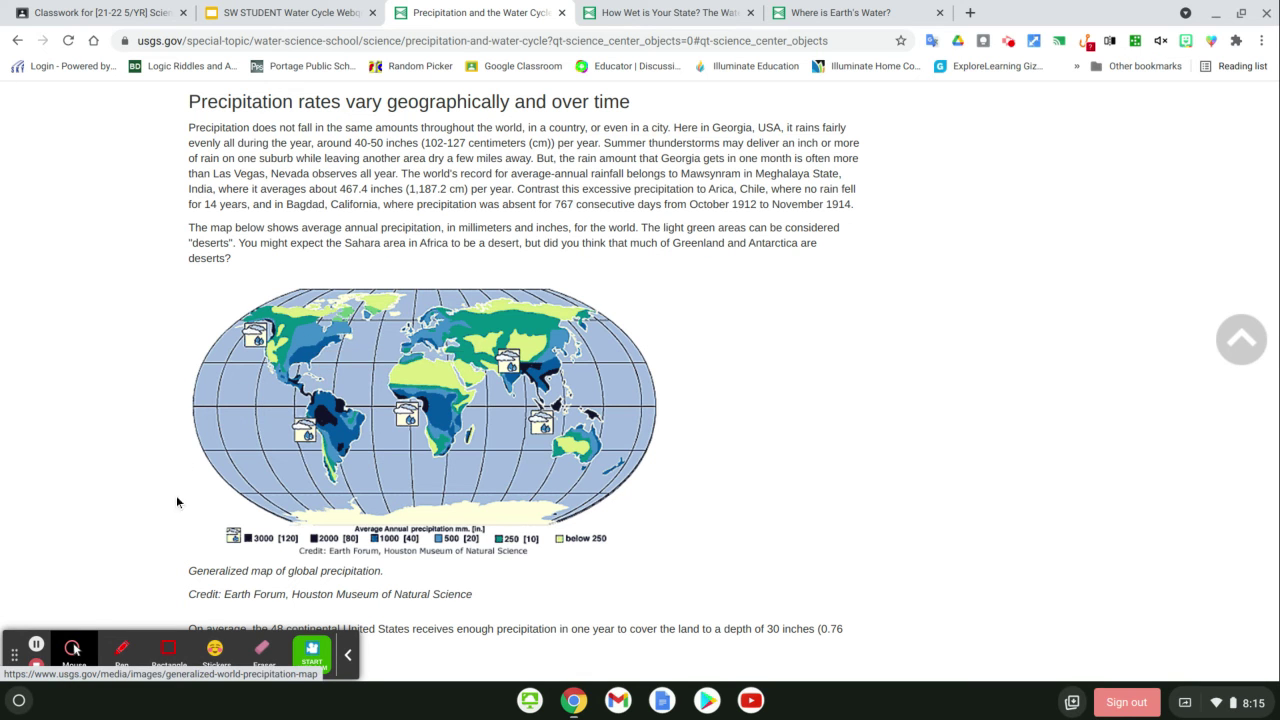
pyautogui.scroll(3, 262, 548)
pyautogui.scroll(1, 262, 548)
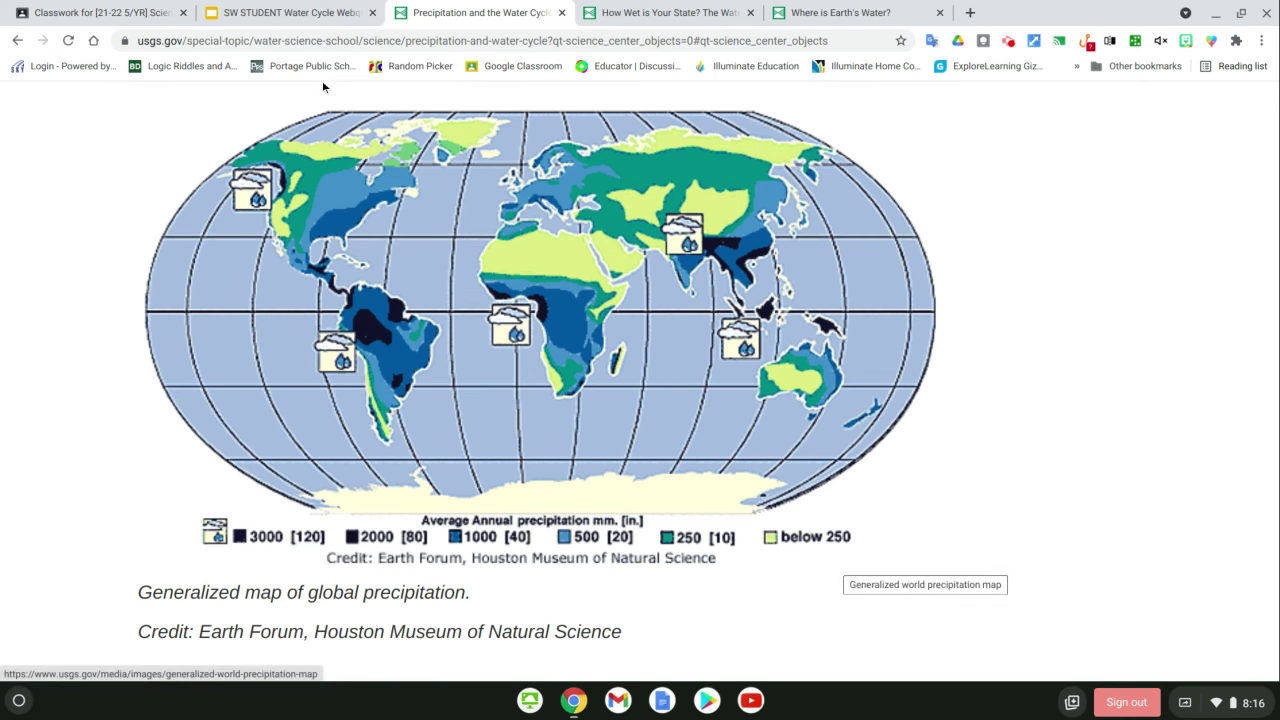
pyautogui.click(312, 14)
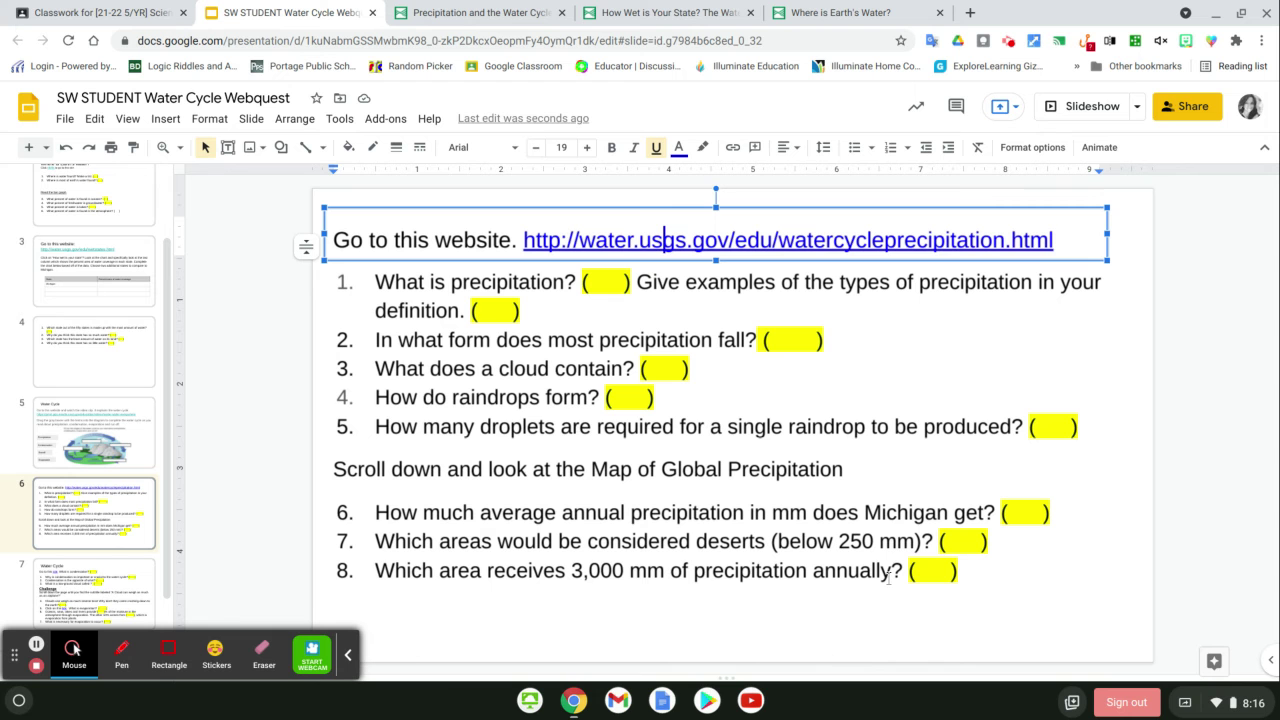
pyautogui.click(474, 17)
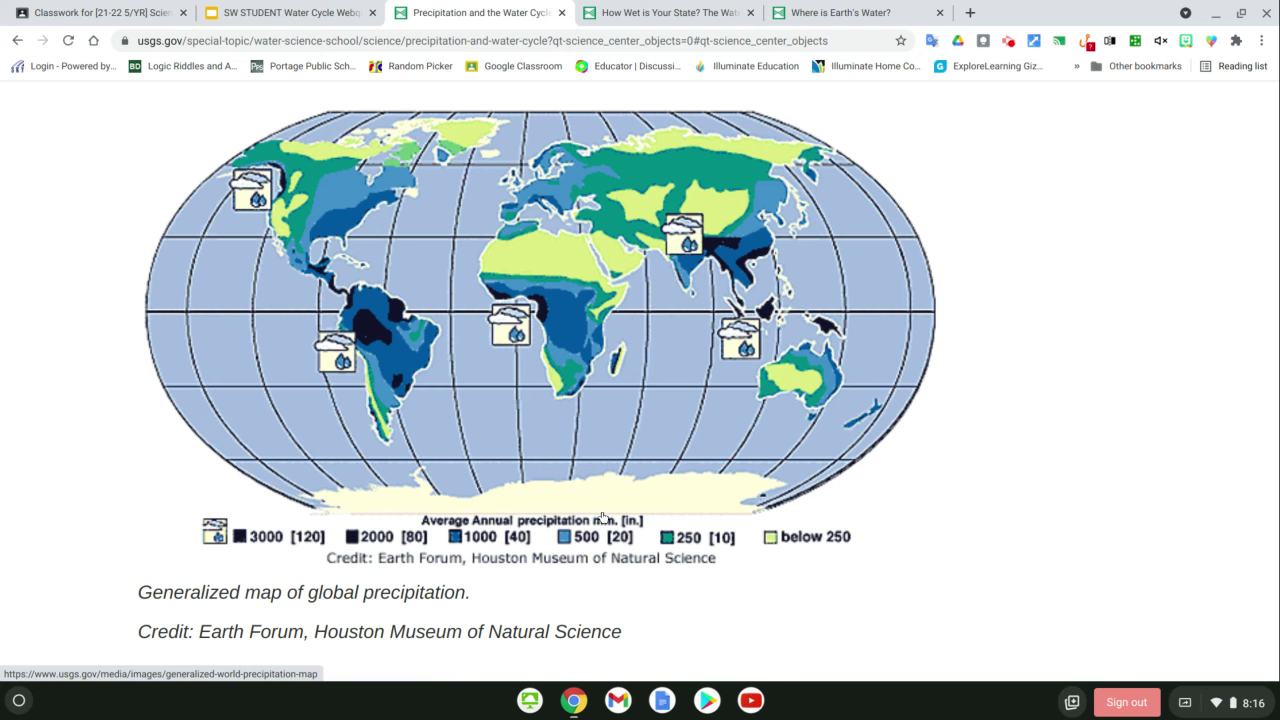
pyautogui.scroll(5, 602, 517)
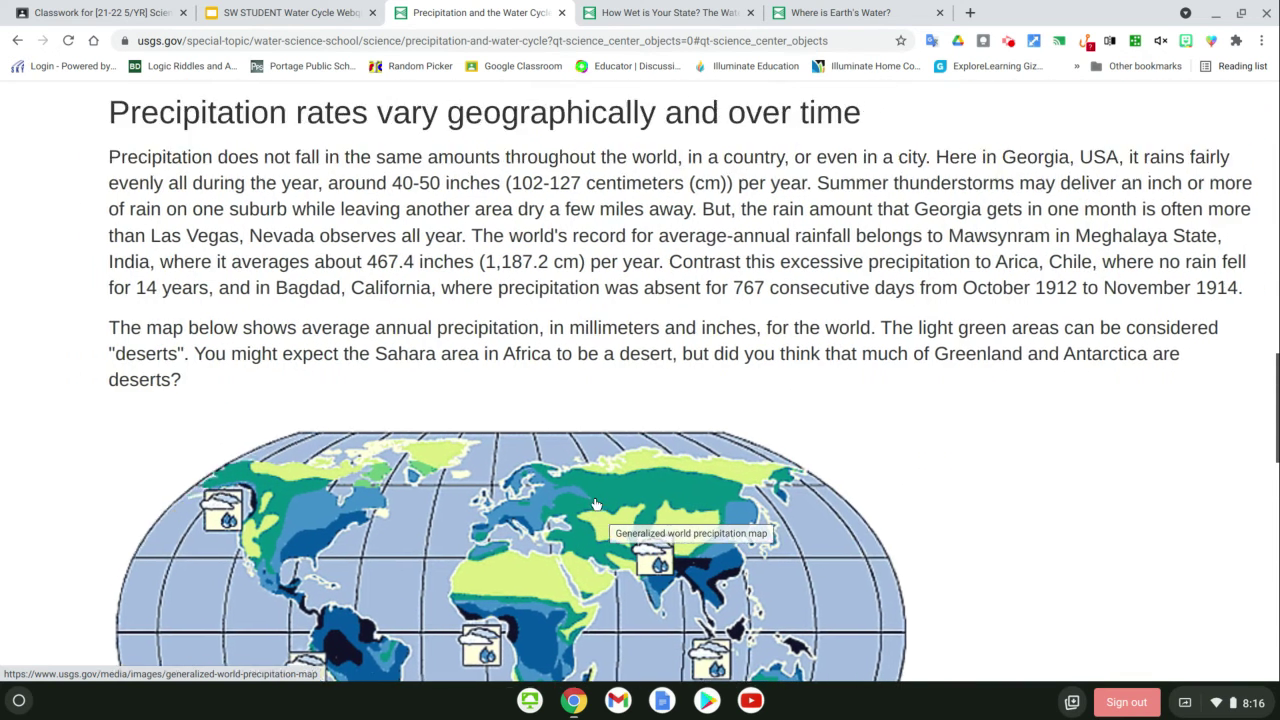
pyautogui.hscroll(1, 595, 503)
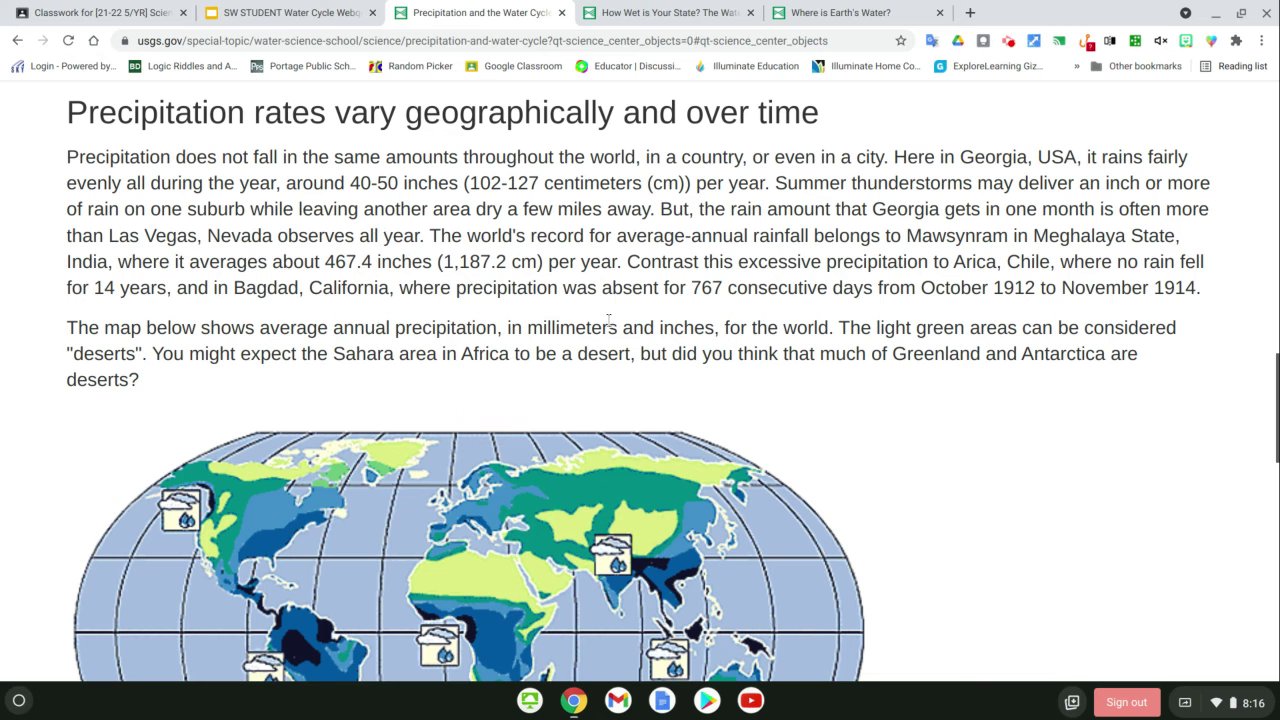
pyautogui.click(245, 12)
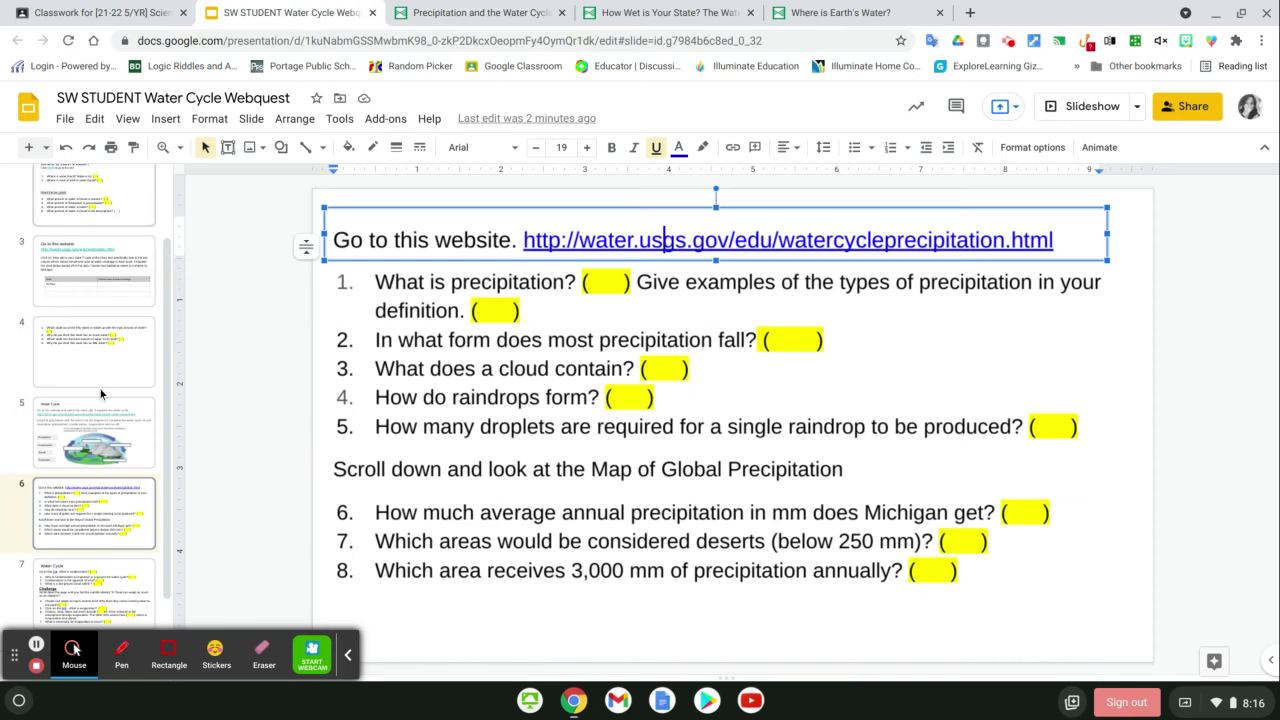
# - Bring up slide 7's condensation and evaporation questions
pyautogui.scroll(-1, 101, 394)
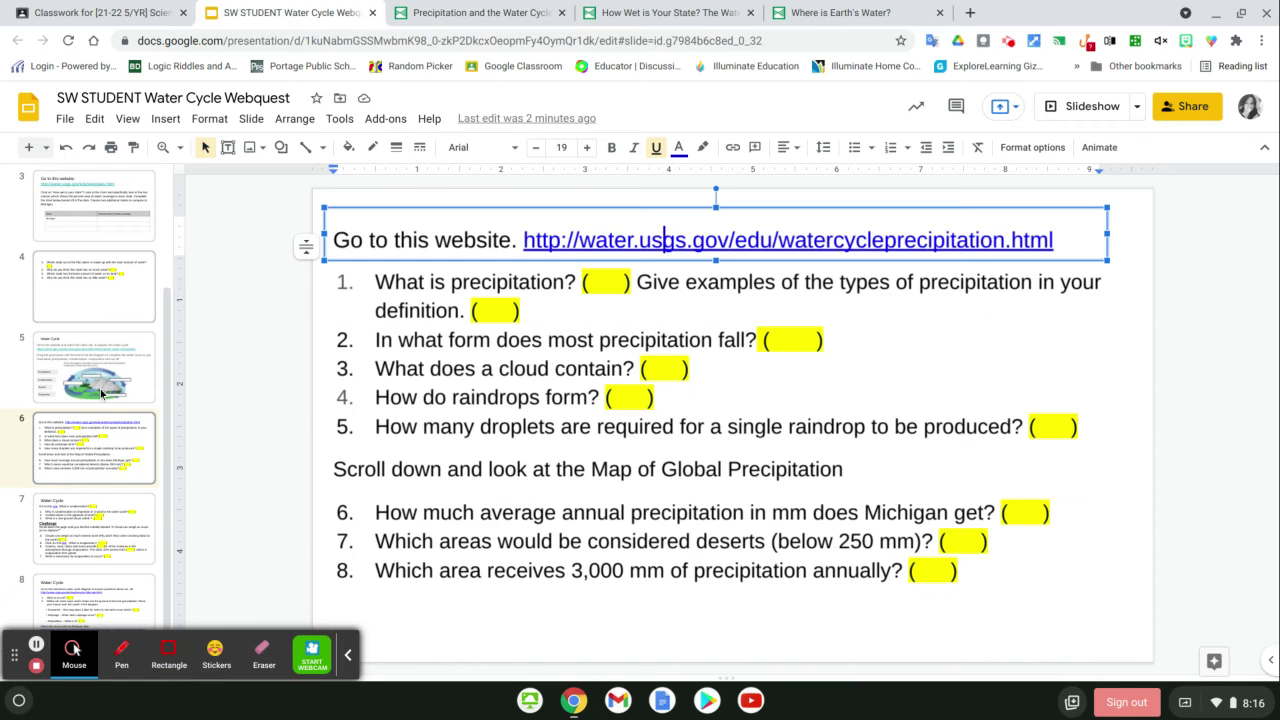
pyautogui.click(101, 538)
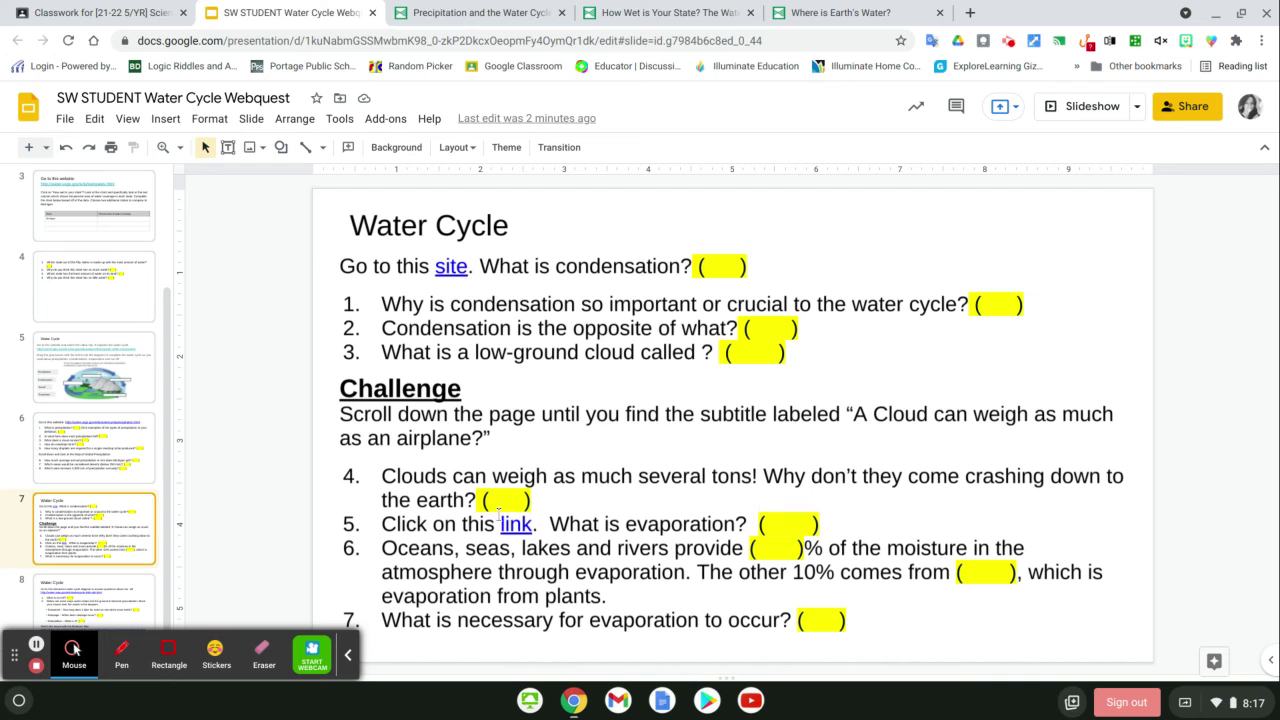
pyautogui.scroll(-1, 778, 524)
pyautogui.scroll(2, 778, 524)
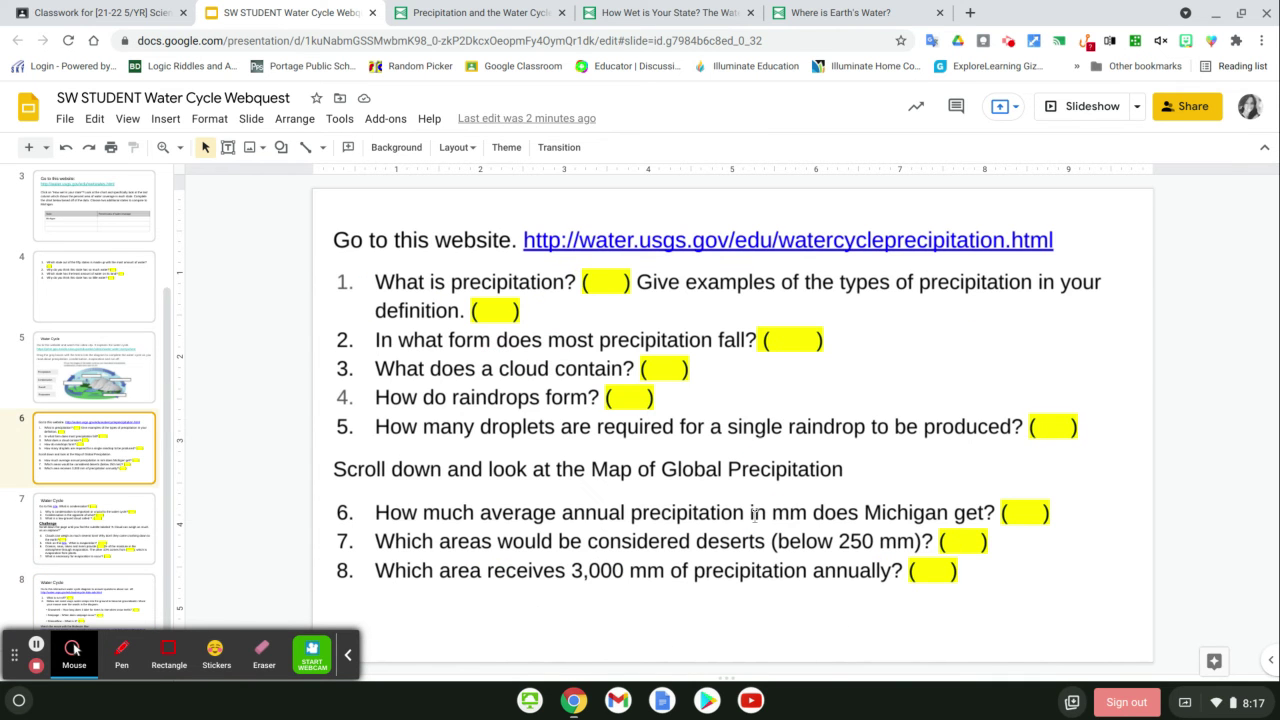
pyautogui.click(101, 550)
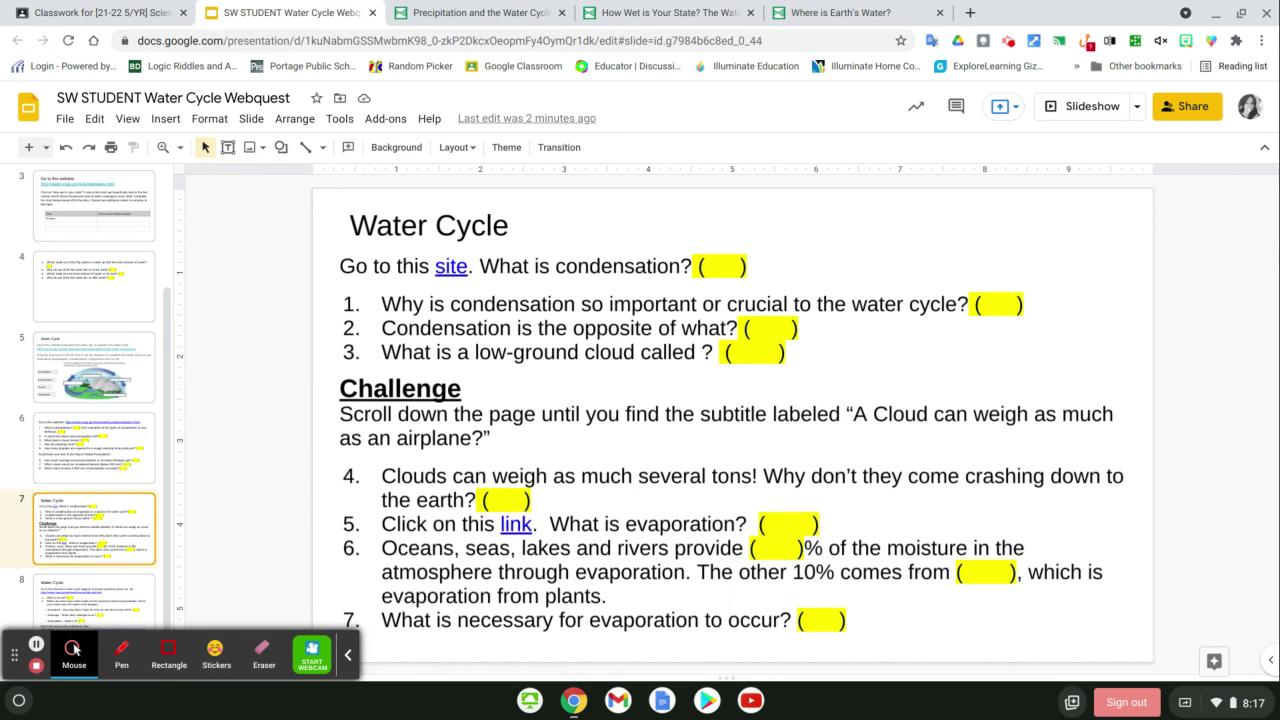
# - Select the answer blank after 'comes from', then show slide 8's run-off questions
pyautogui.click(988, 573)
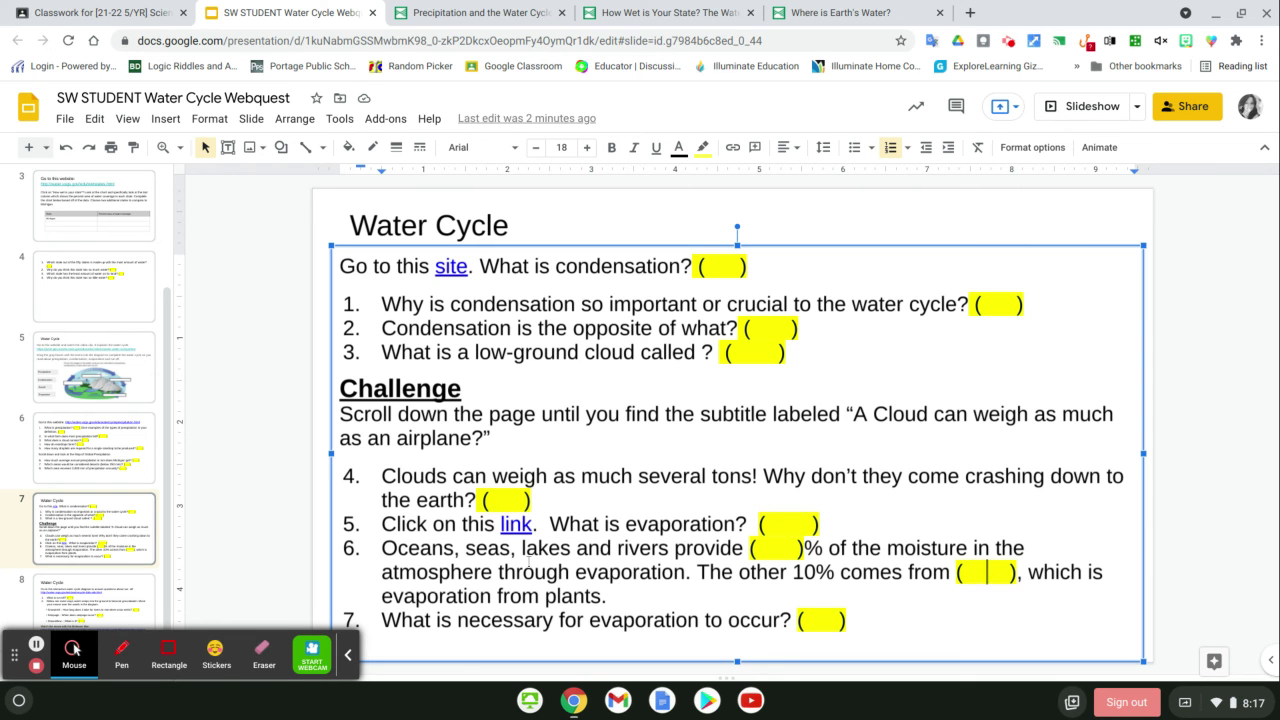
pyautogui.click(349, 660)
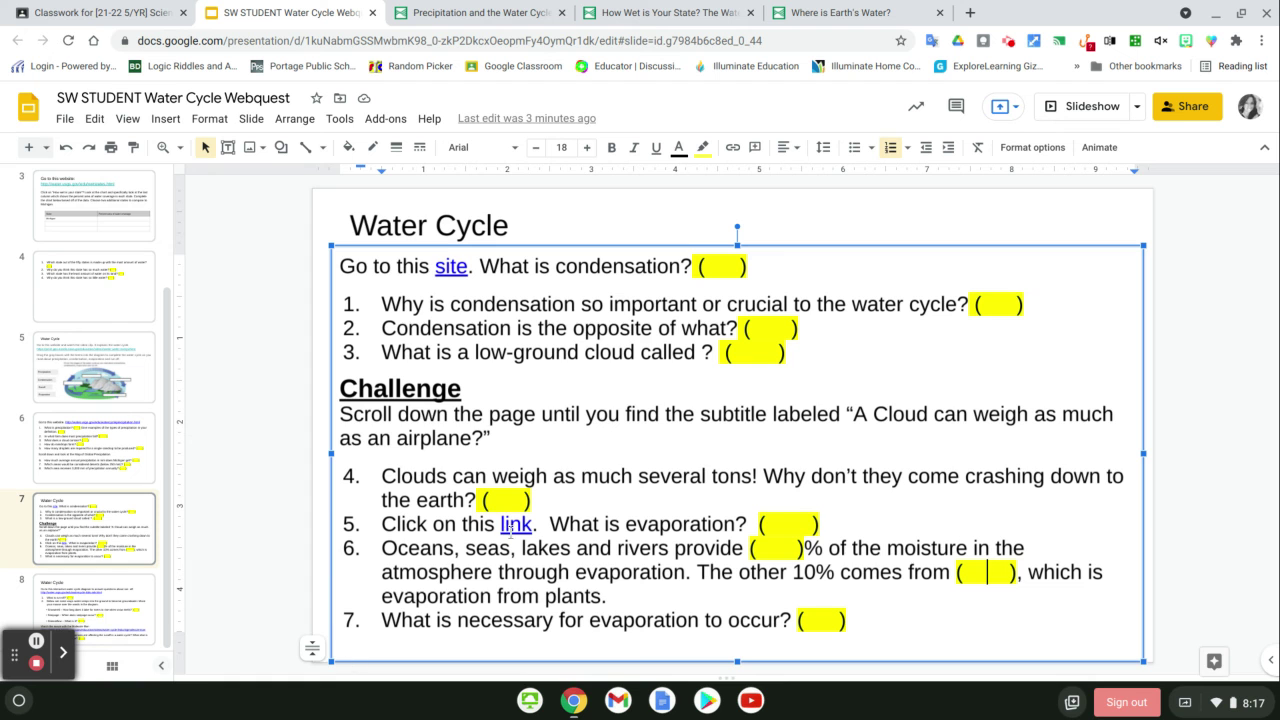
pyautogui.click(134, 620)
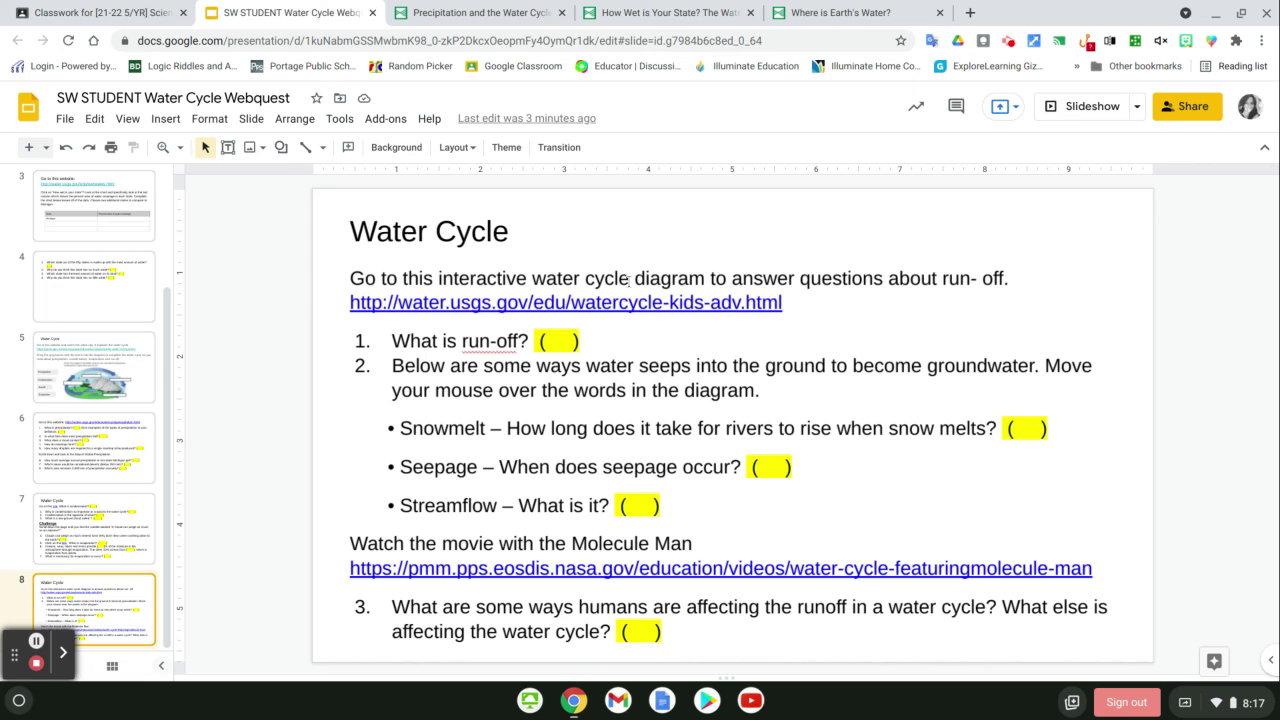
# - Open the watercycle-kids-adv interactive diagram link from the run-off slide in a new tab
pyautogui.click(538, 303)
pyautogui.click(480, 345)
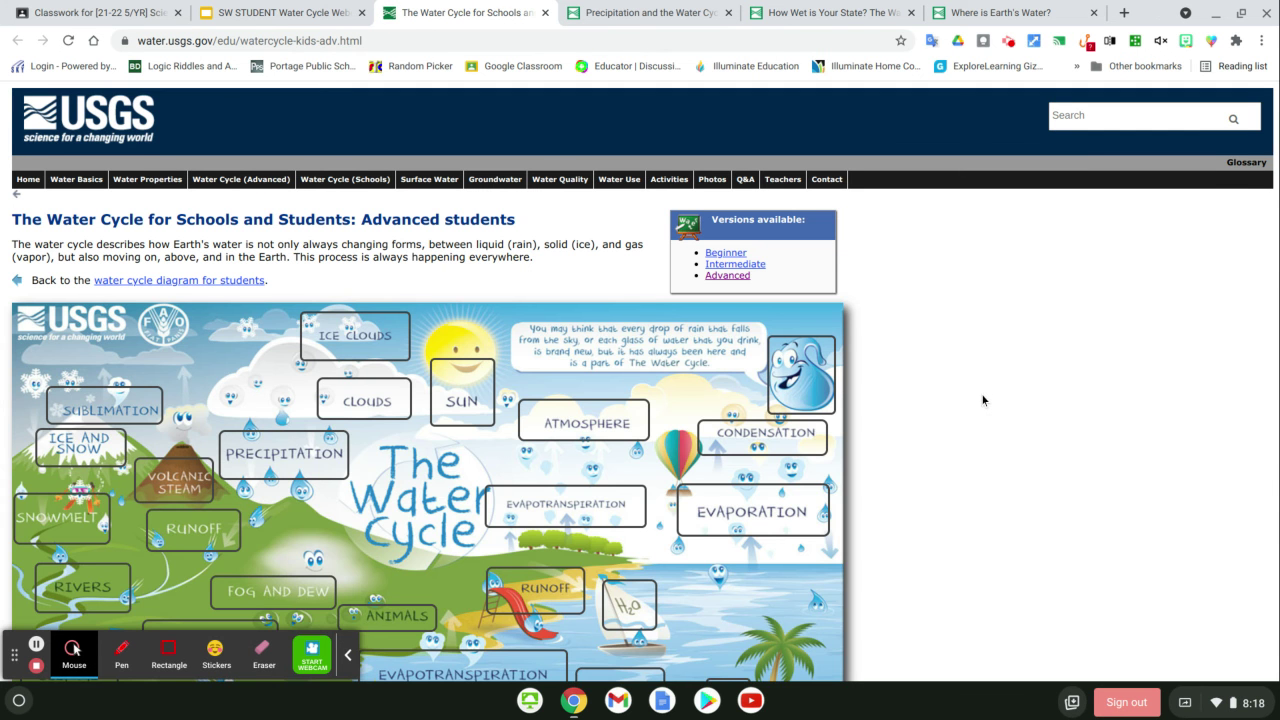
# - View the Sun and runoff explanations on the USGS advanced diagram, then return to the slide deck
pyautogui.scroll(-2, 981, 400)
pyautogui.click(476, 235)
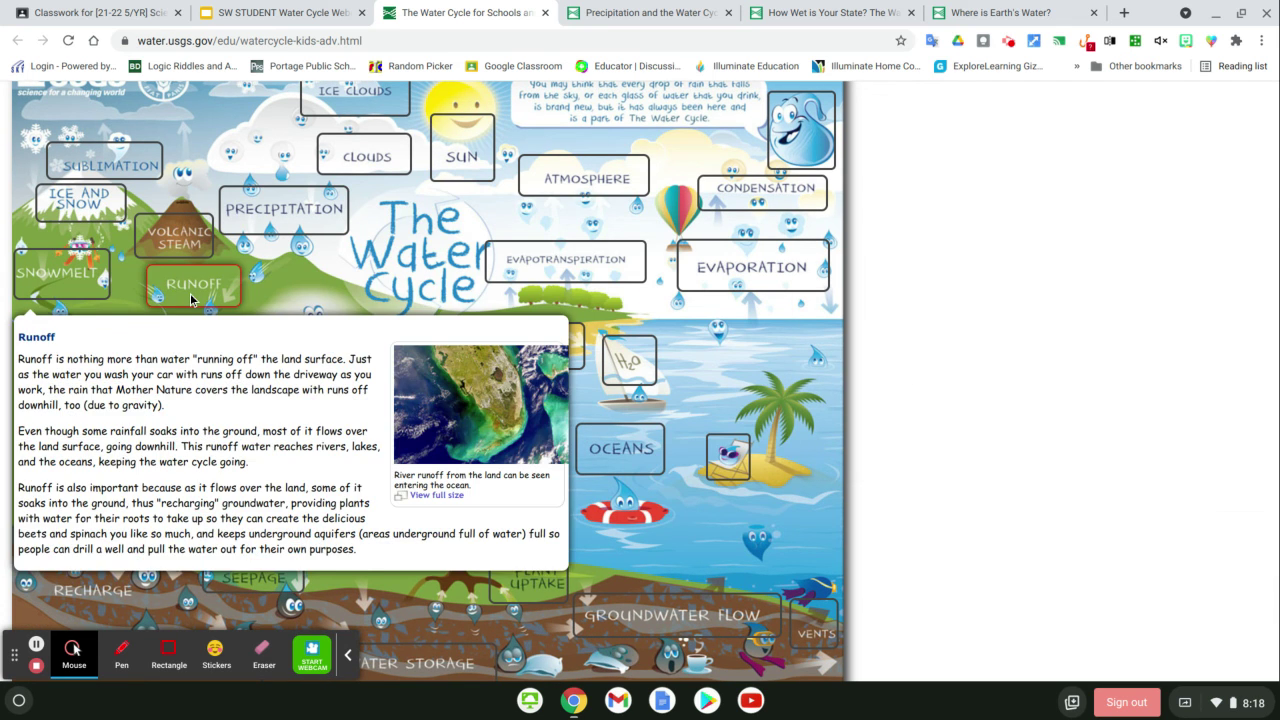
pyautogui.moveTo(543, 277)
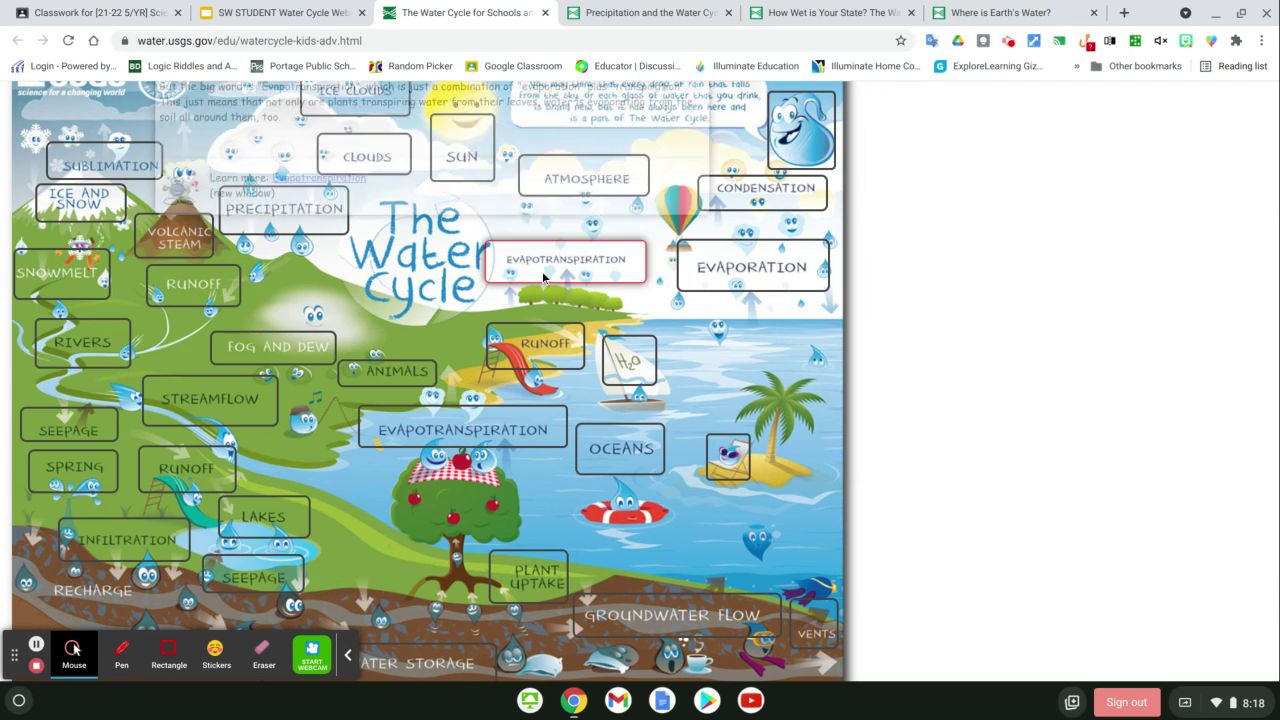
pyautogui.click(312, 13)
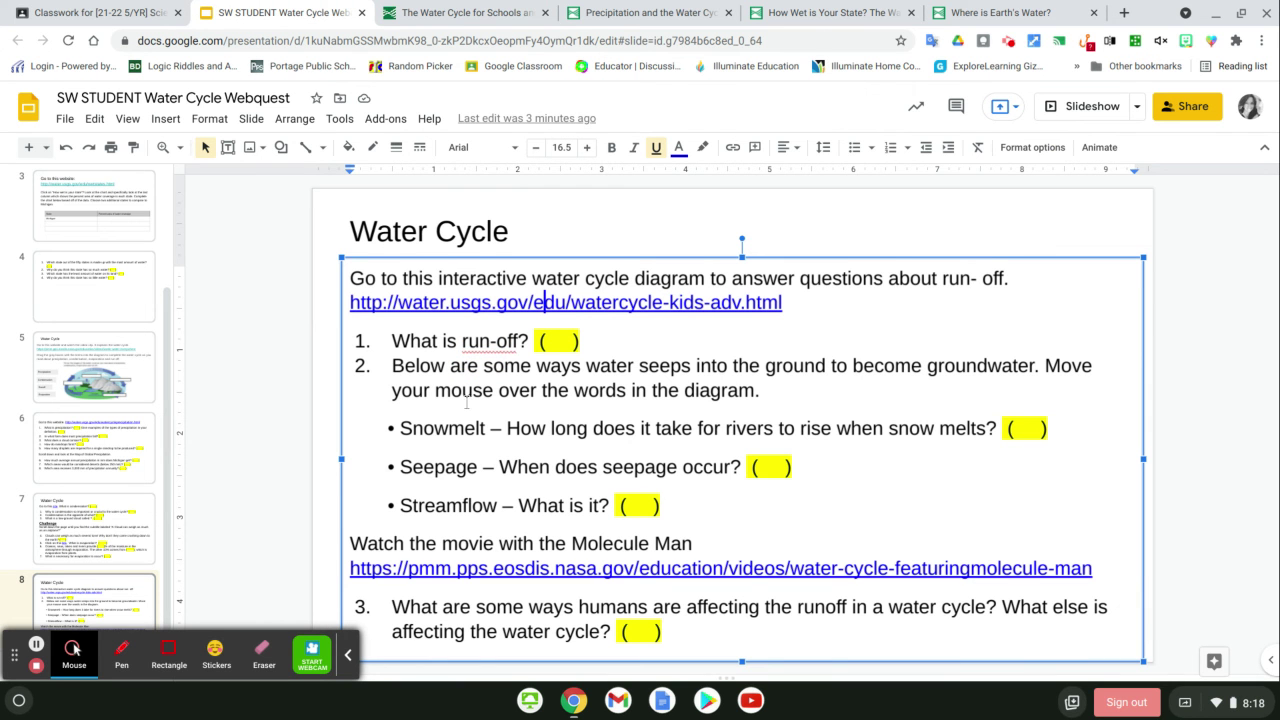